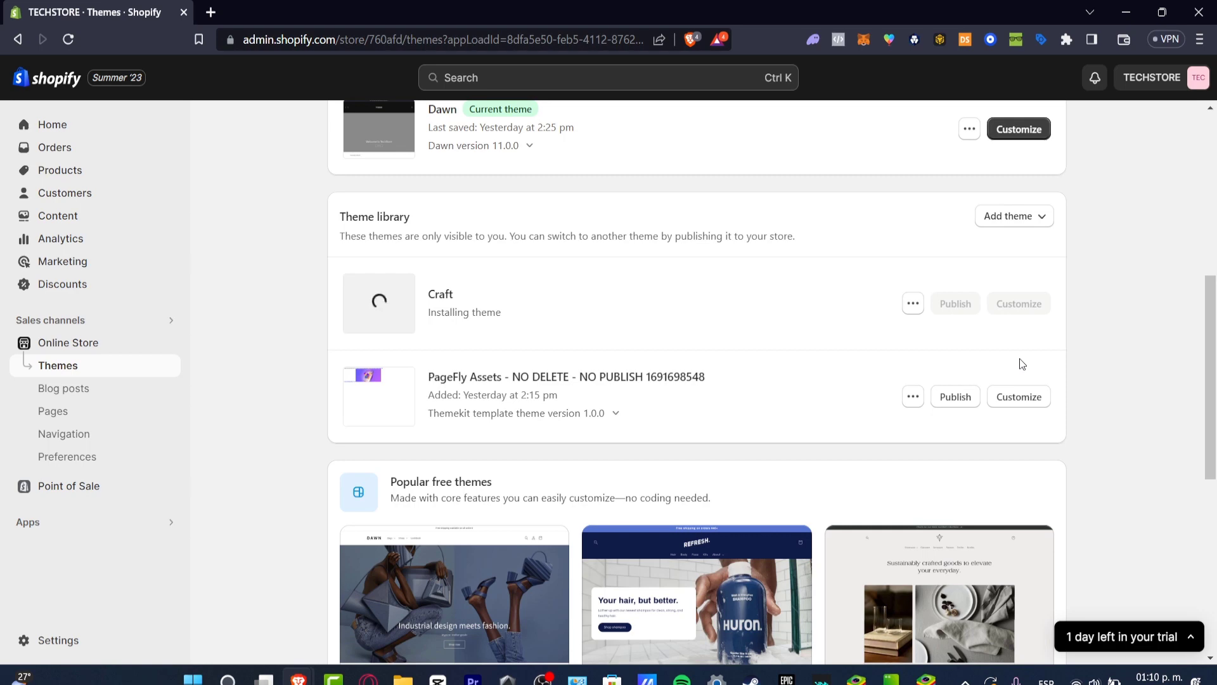
Step: Publish PageFly Assets from the Theme library, confirming it as the live theme
click(955, 397)
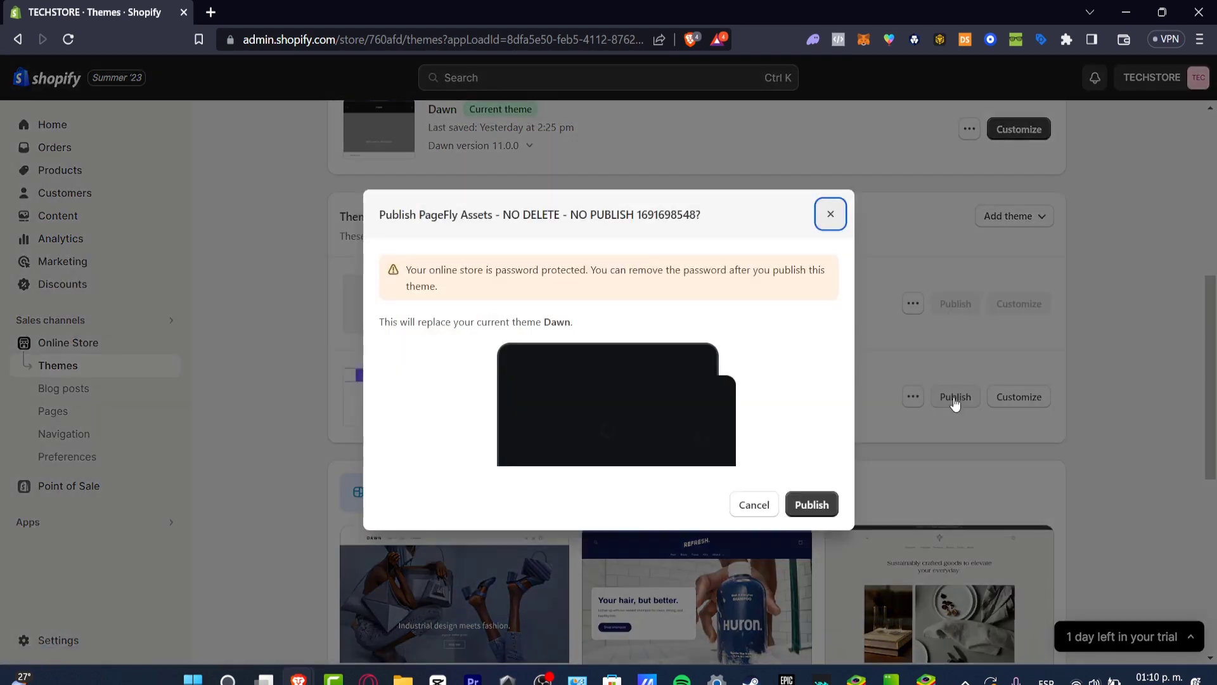
click(815, 505)
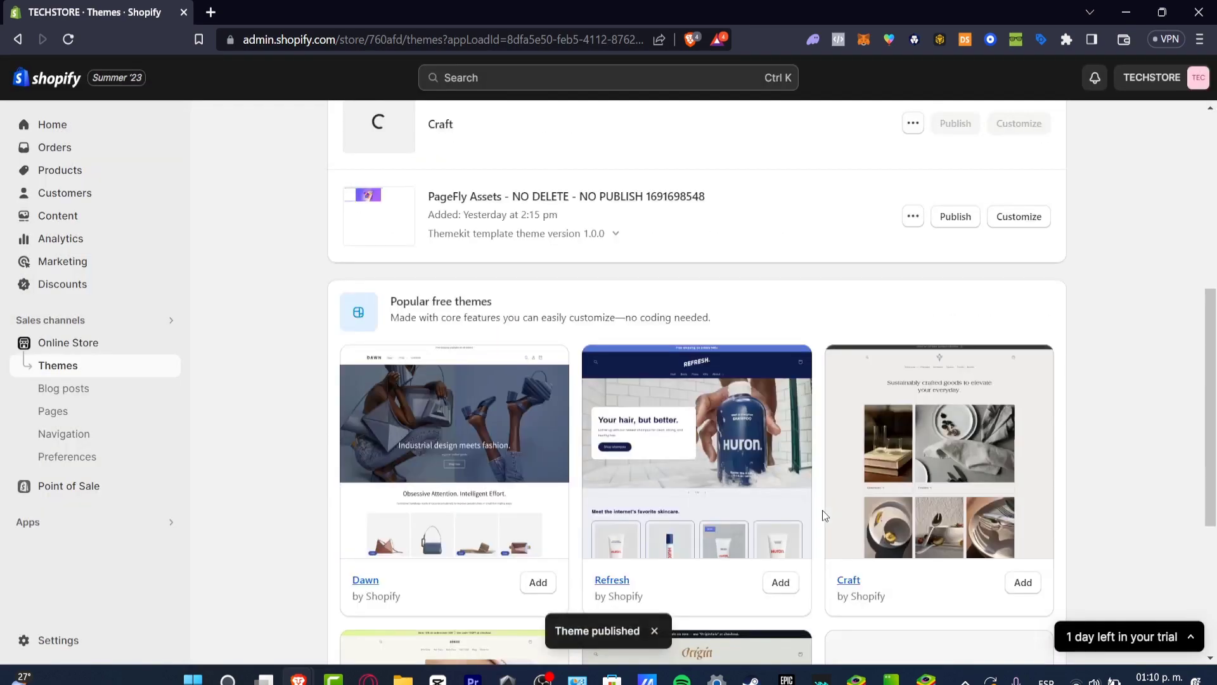
scroll(780, 340, down, 4)
scroll(779, 342, down, 4)
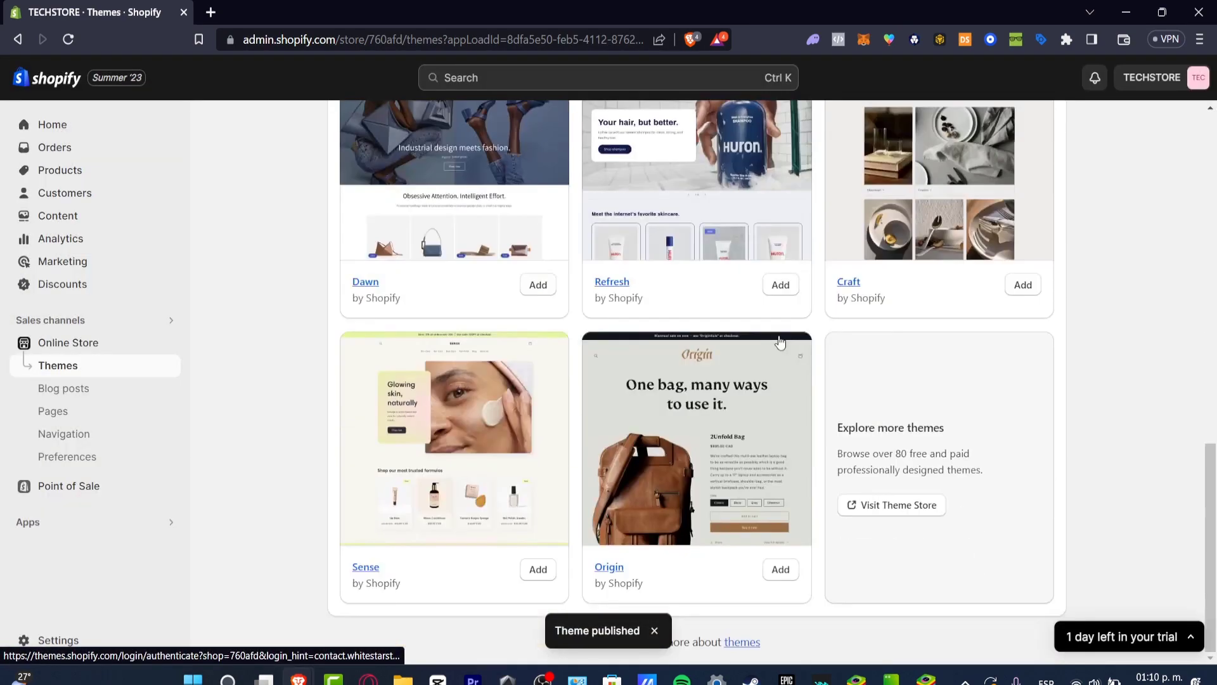
Step: Open the live storefront in a new tab and scroll back to Popular free themes
scroll(779, 342, up, 10)
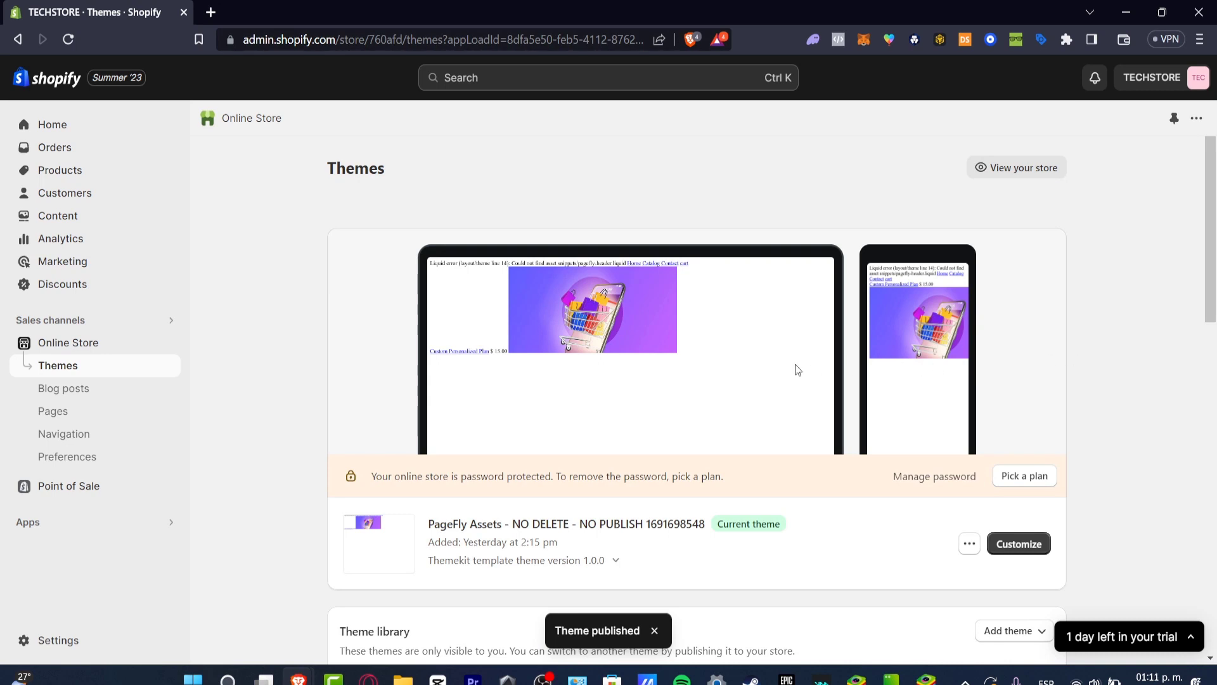
mouse_move(69, 342)
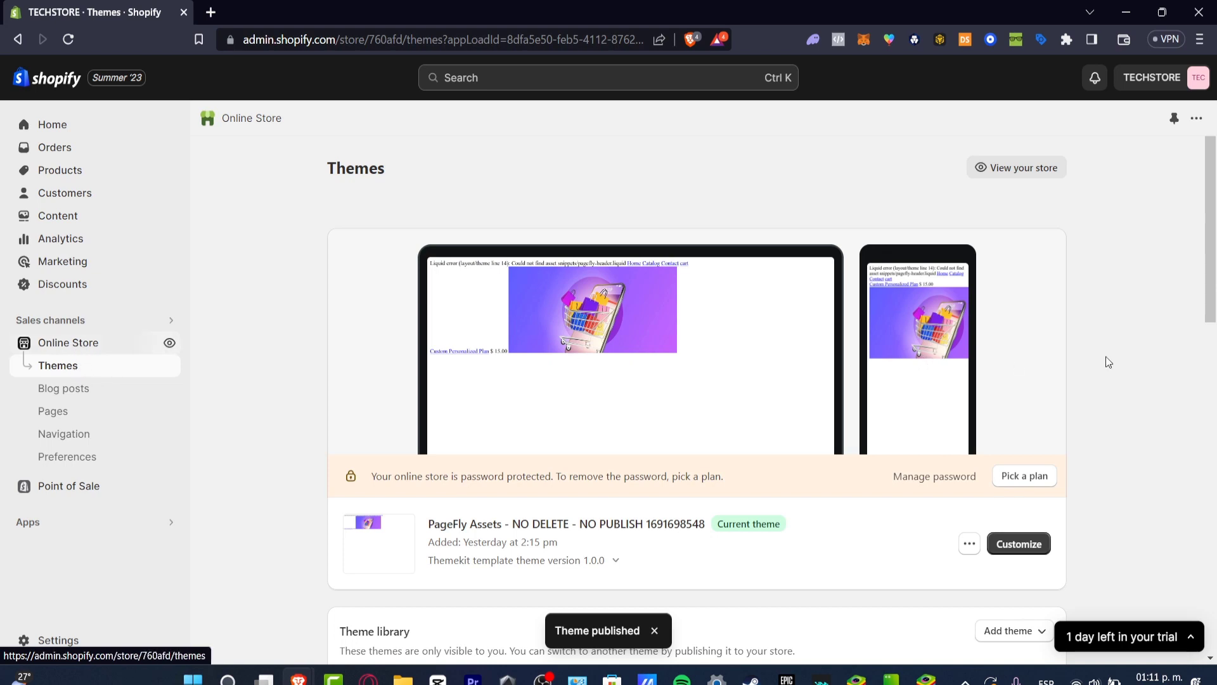
click(1014, 170)
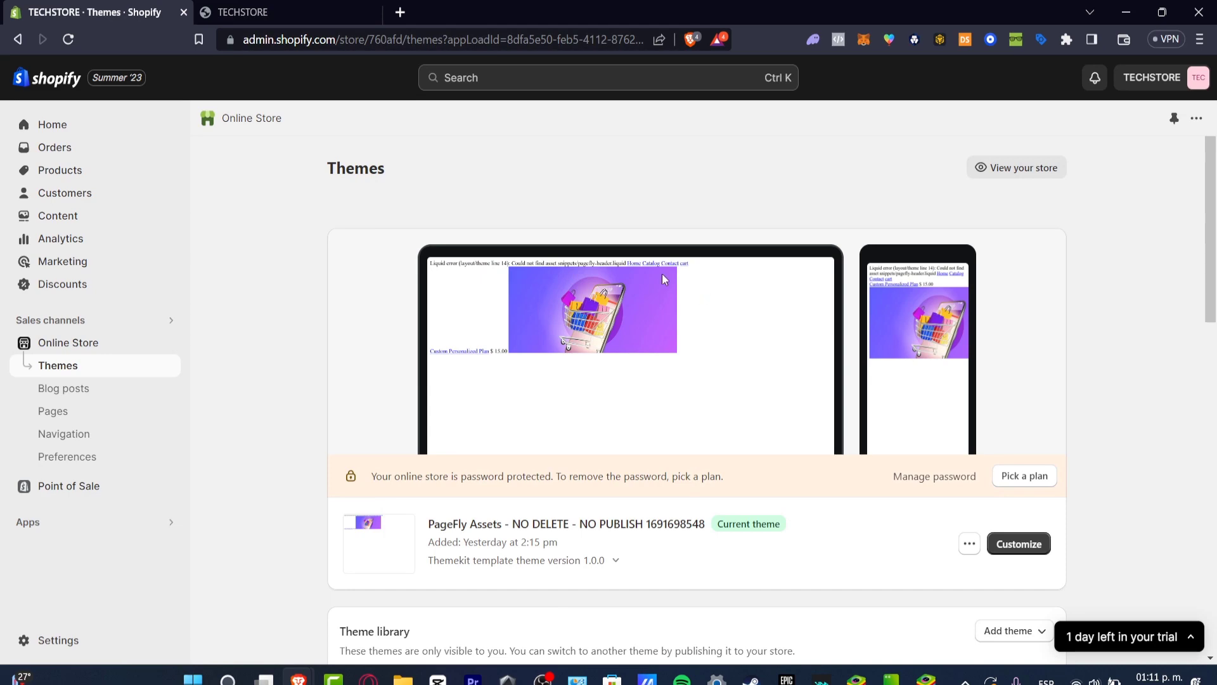
scroll(982, 242, down, 8)
scroll(983, 244, down, 4)
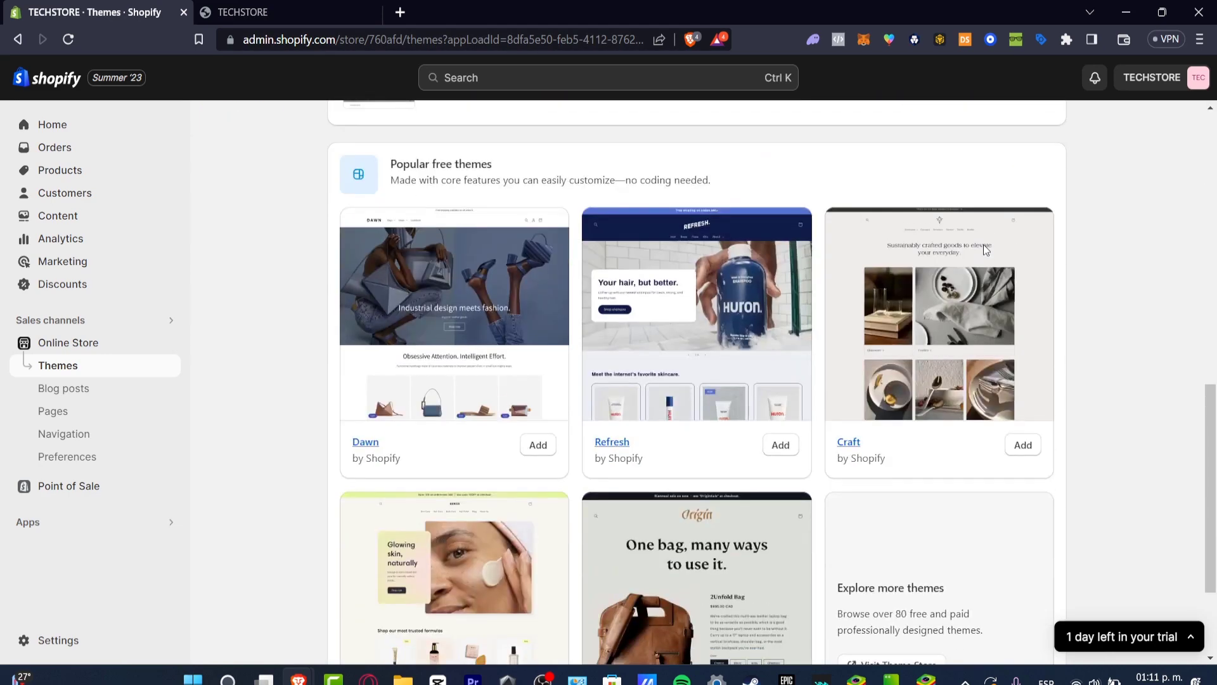
scroll(983, 244, up, 4)
drag(358, 143, 412, 138)
click(499, 130)
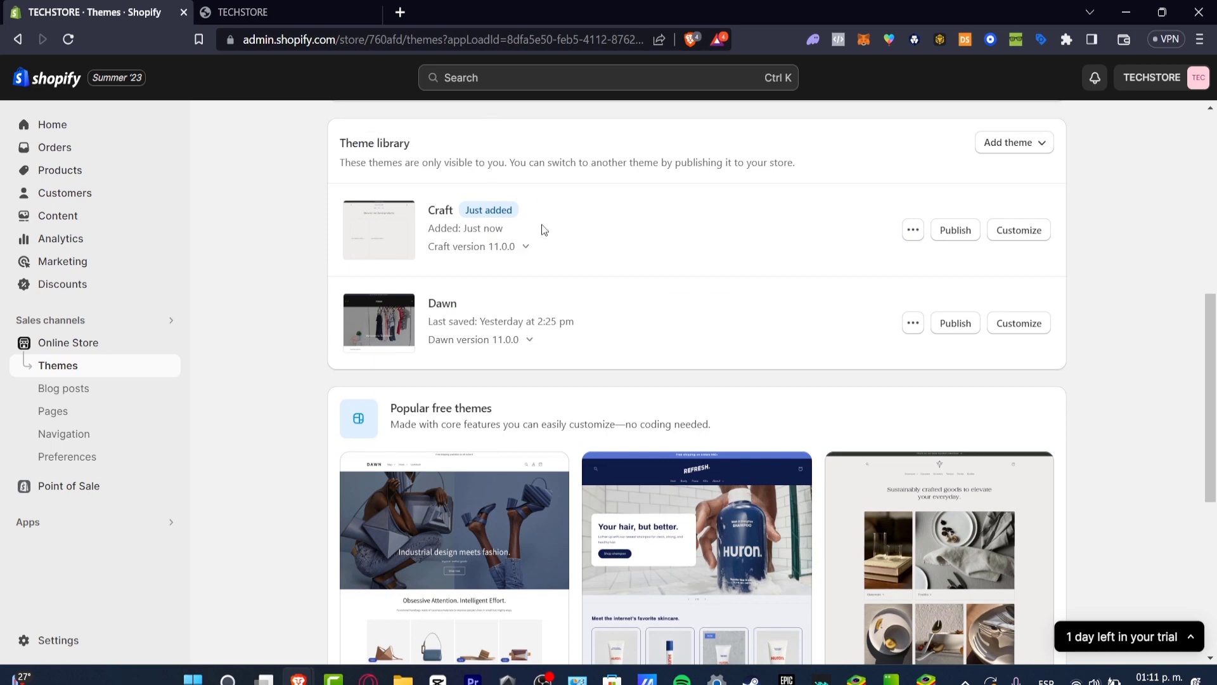
scroll(435, 189, down, 4)
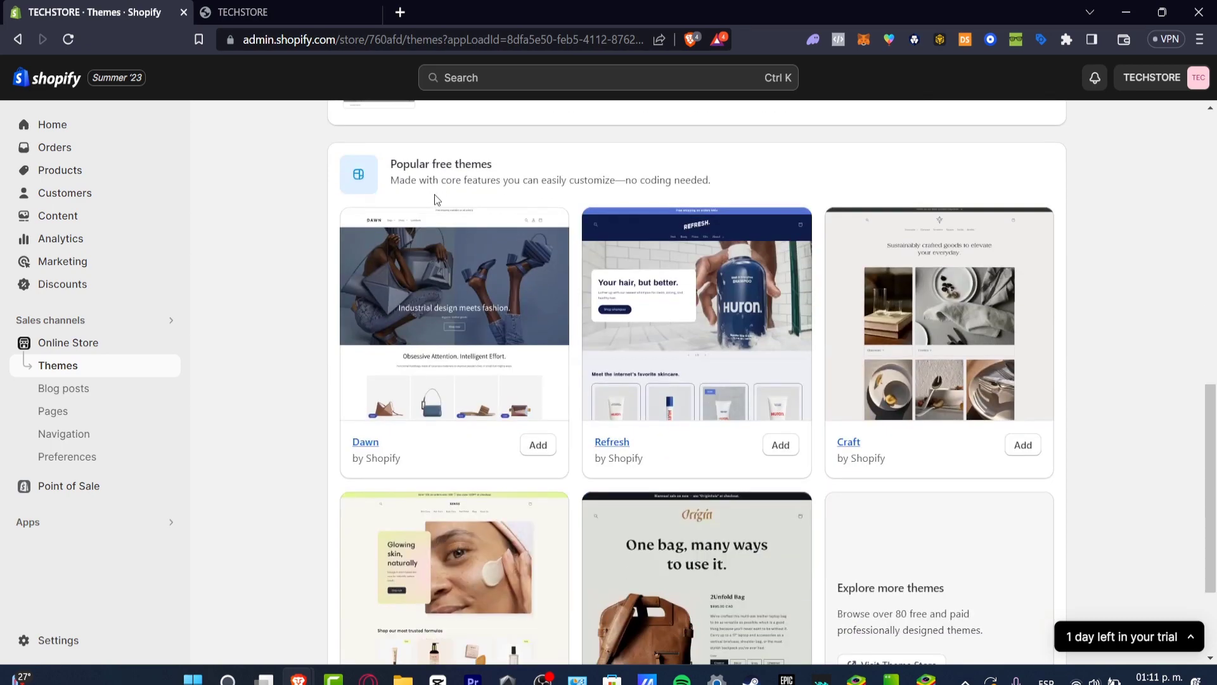
drag(390, 163, 497, 168)
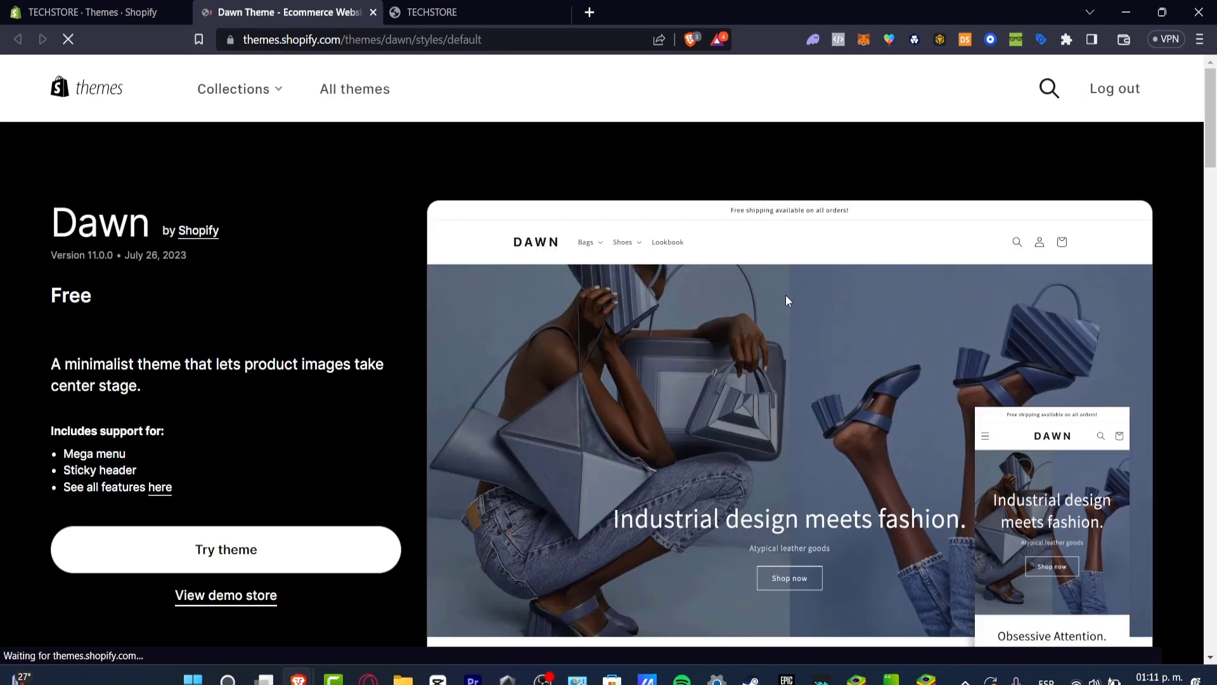
Step: Install Dawn into the store from its Theme Store page via Try theme
scroll(784, 307, down, 4)
scroll(785, 307, up, 4)
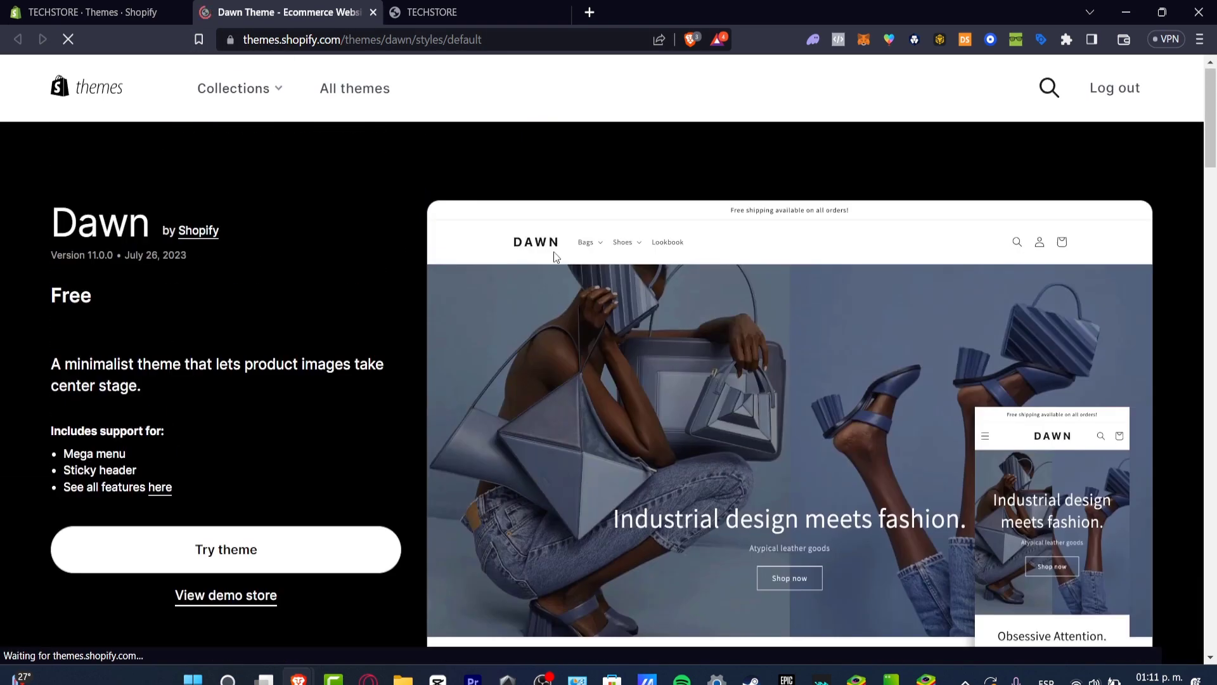
scroll(549, 430, down, 2)
scroll(550, 436, down, 2)
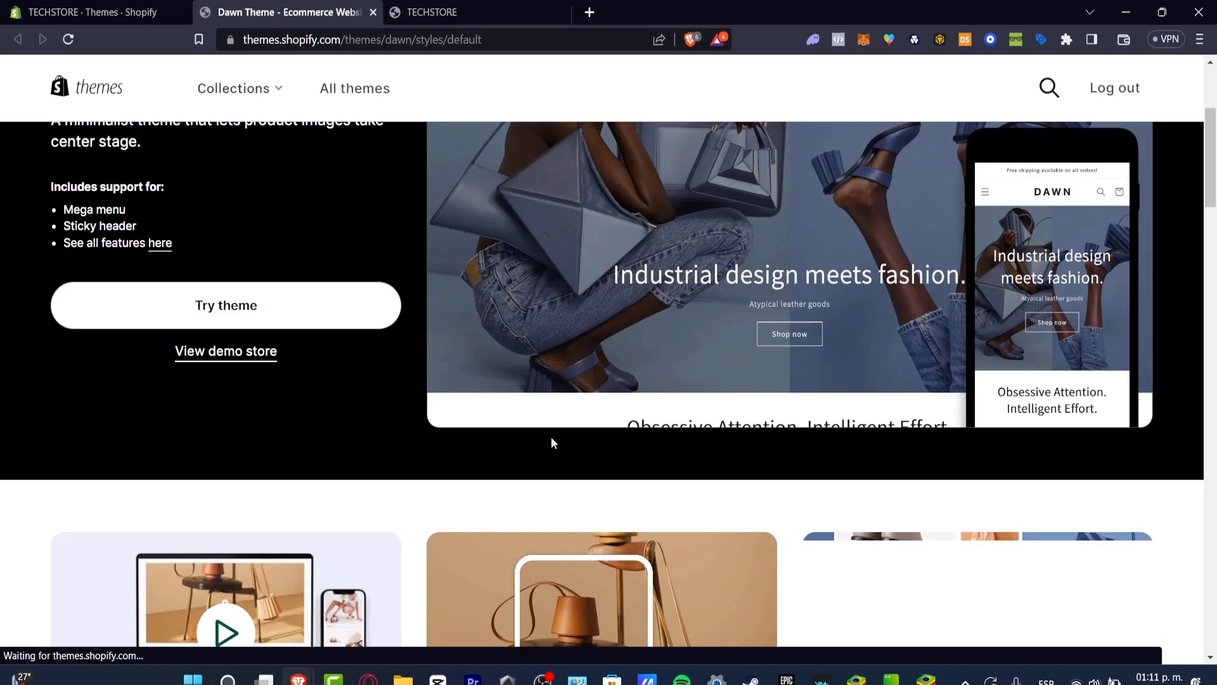
scroll(550, 436, down, 3)
scroll(550, 436, up, 5)
scroll(550, 436, up, 3)
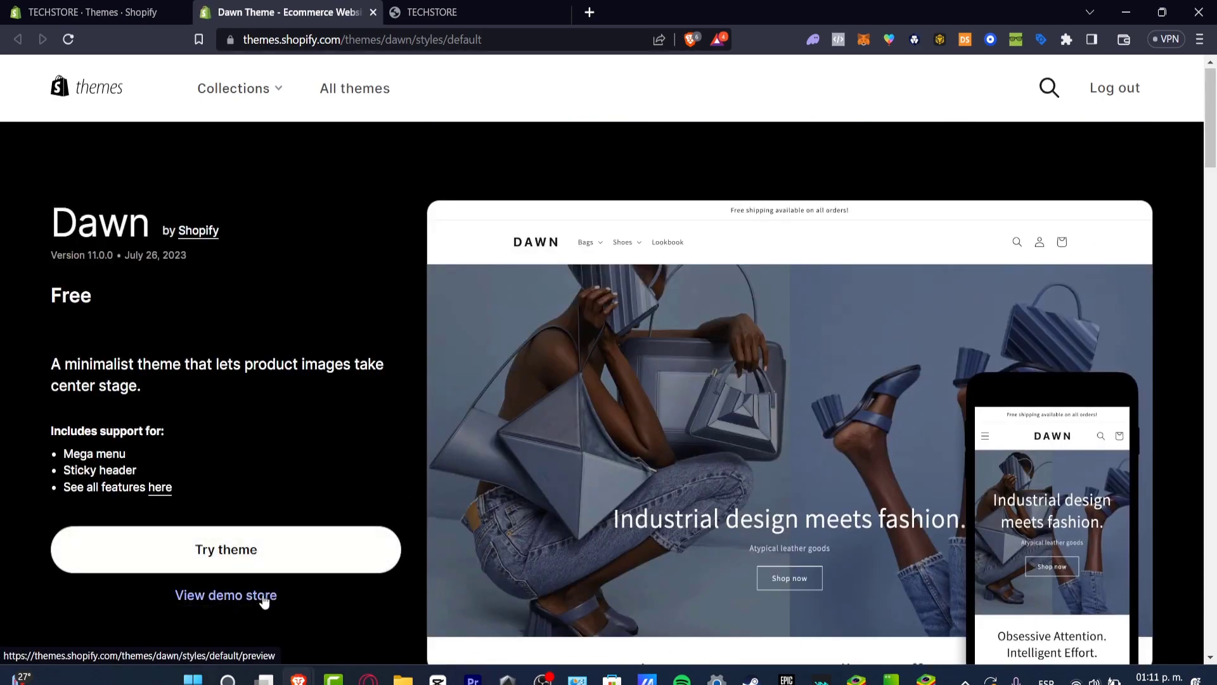
click(289, 562)
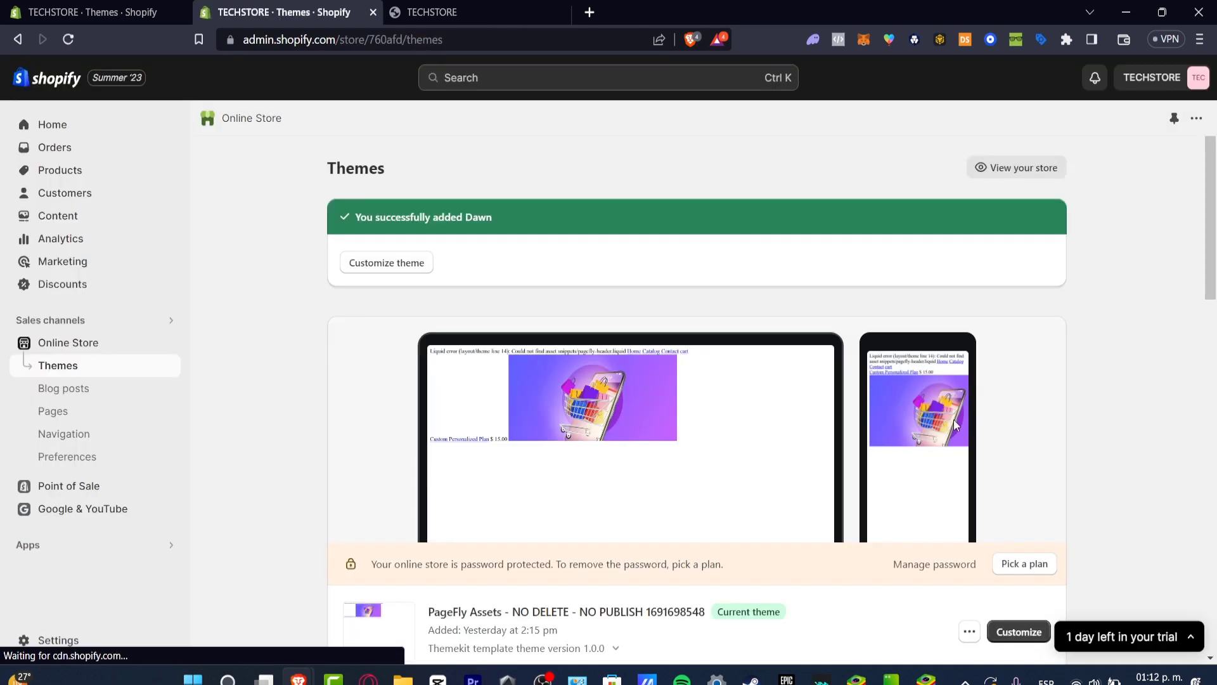
Step: Publish the Just added Dawn copy from the Theme library and confirm it
scroll(956, 423, down, 4)
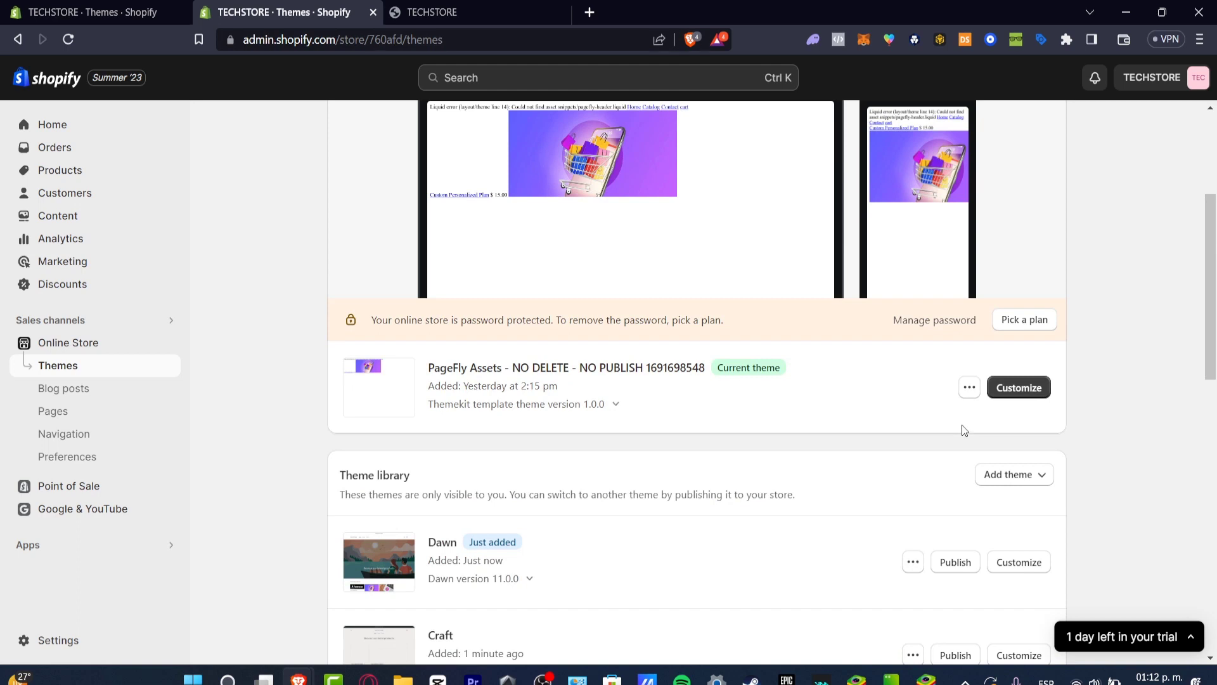
drag(1213, 317, 1215, 339)
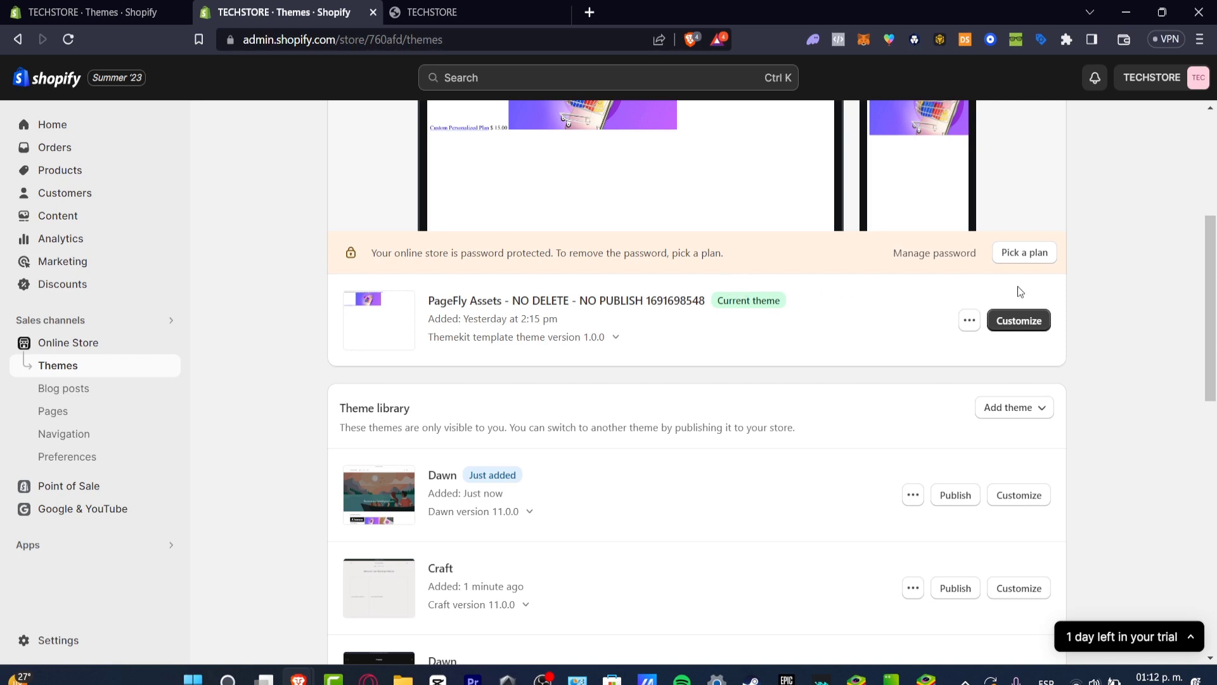
scroll(1039, 317, down, 3)
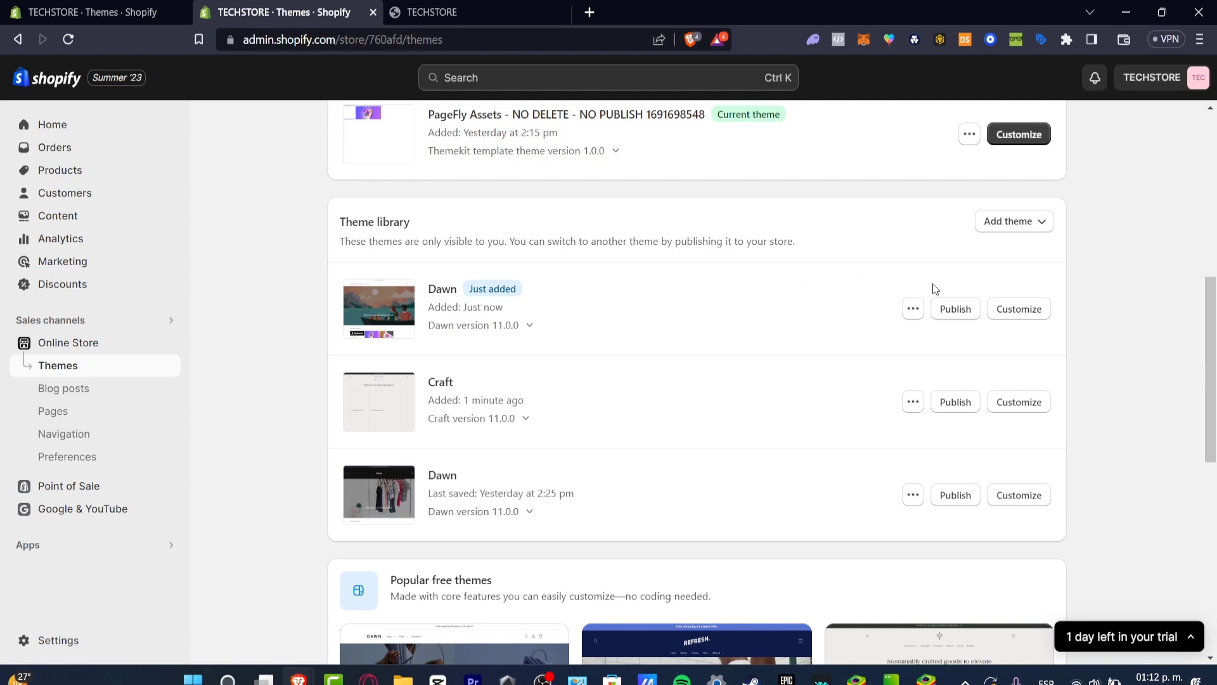
click(960, 308)
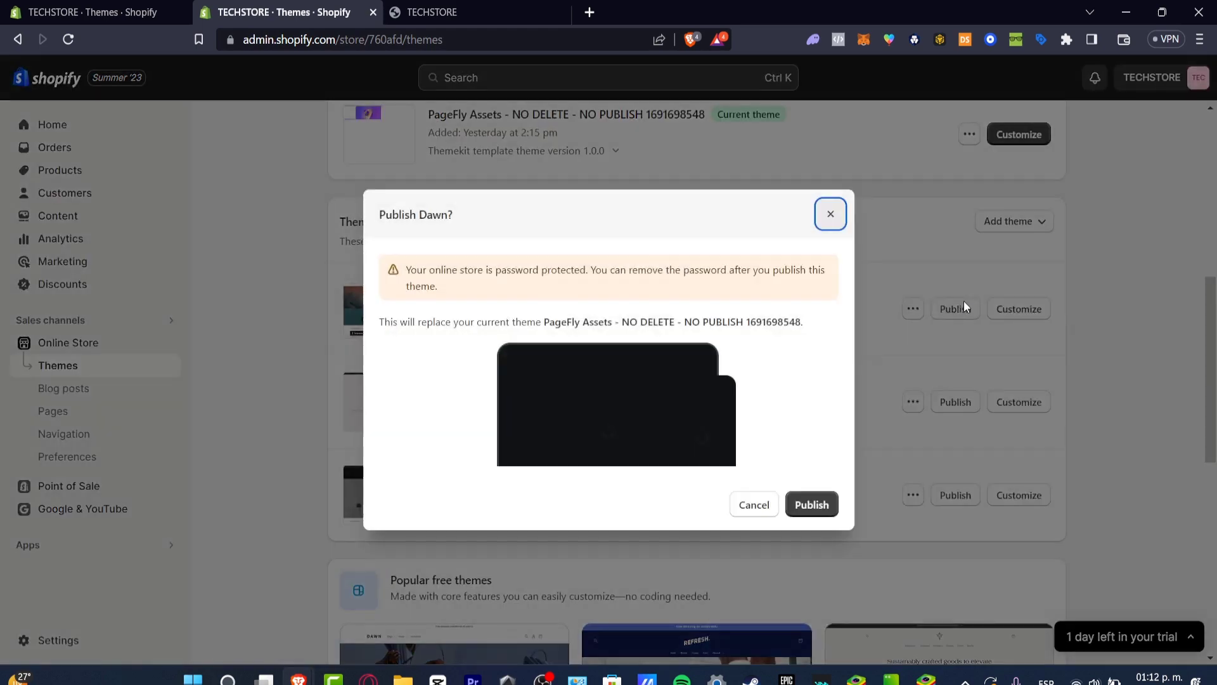
click(803, 507)
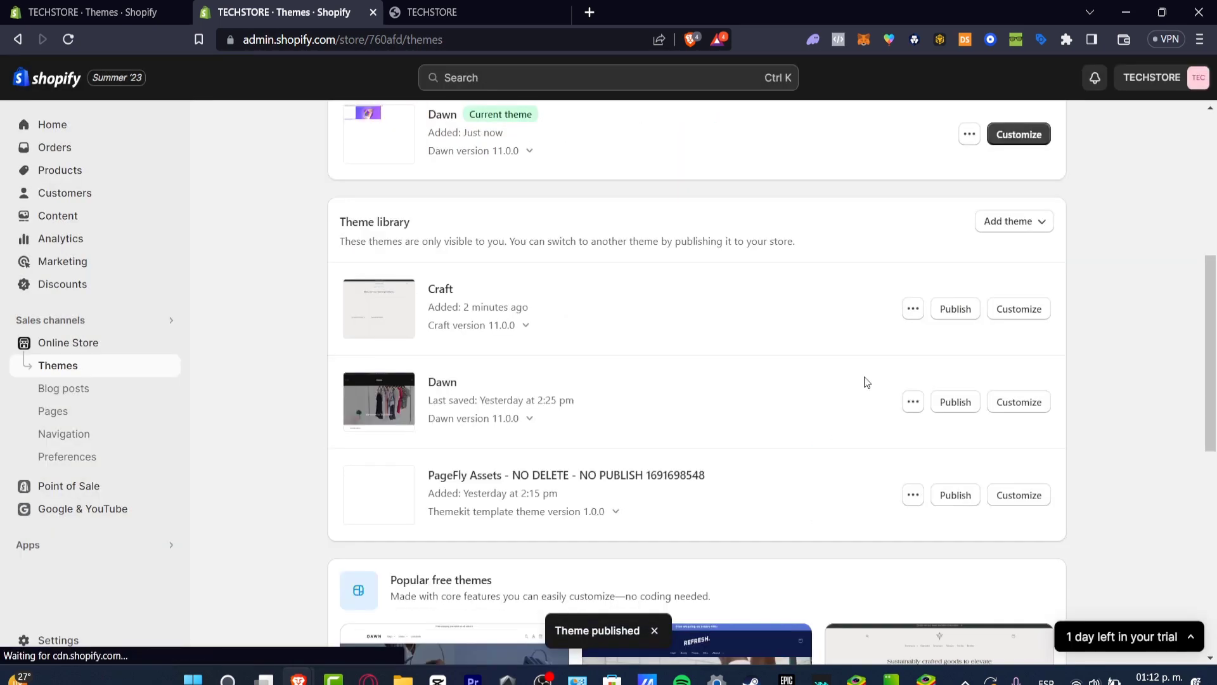
scroll(865, 380, up, 5)
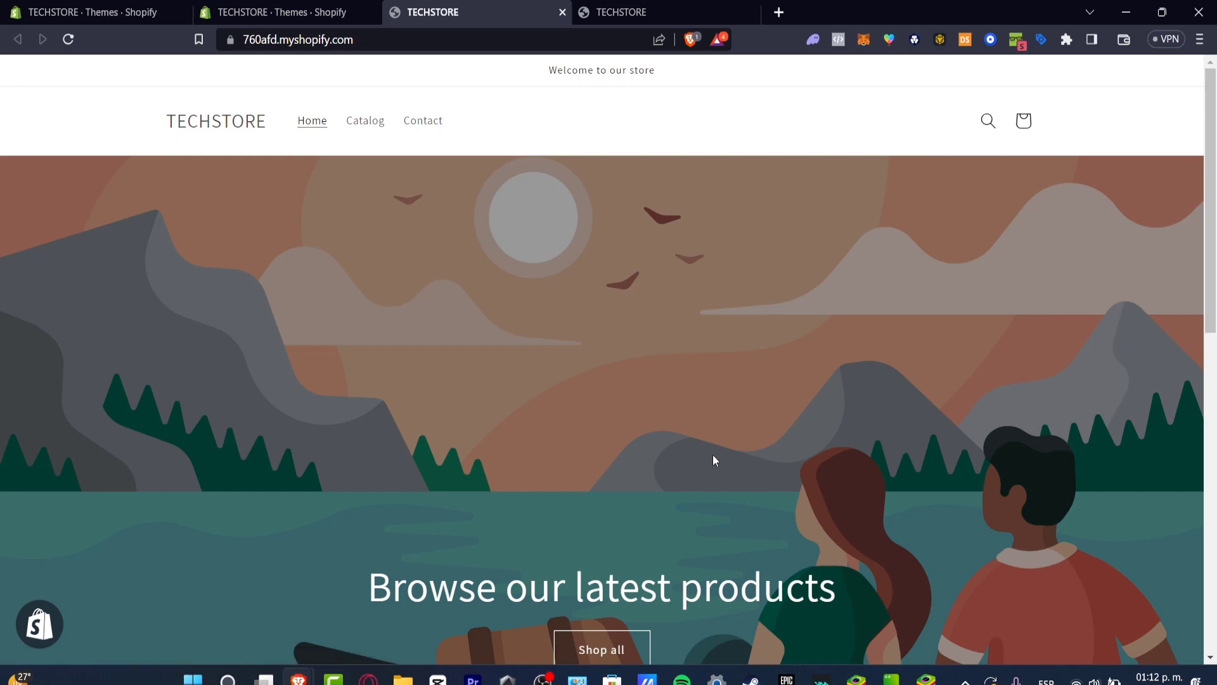
Step: Browse the Dawn home page, then open Shop all to list the three products
scroll(716, 447, down, 7)
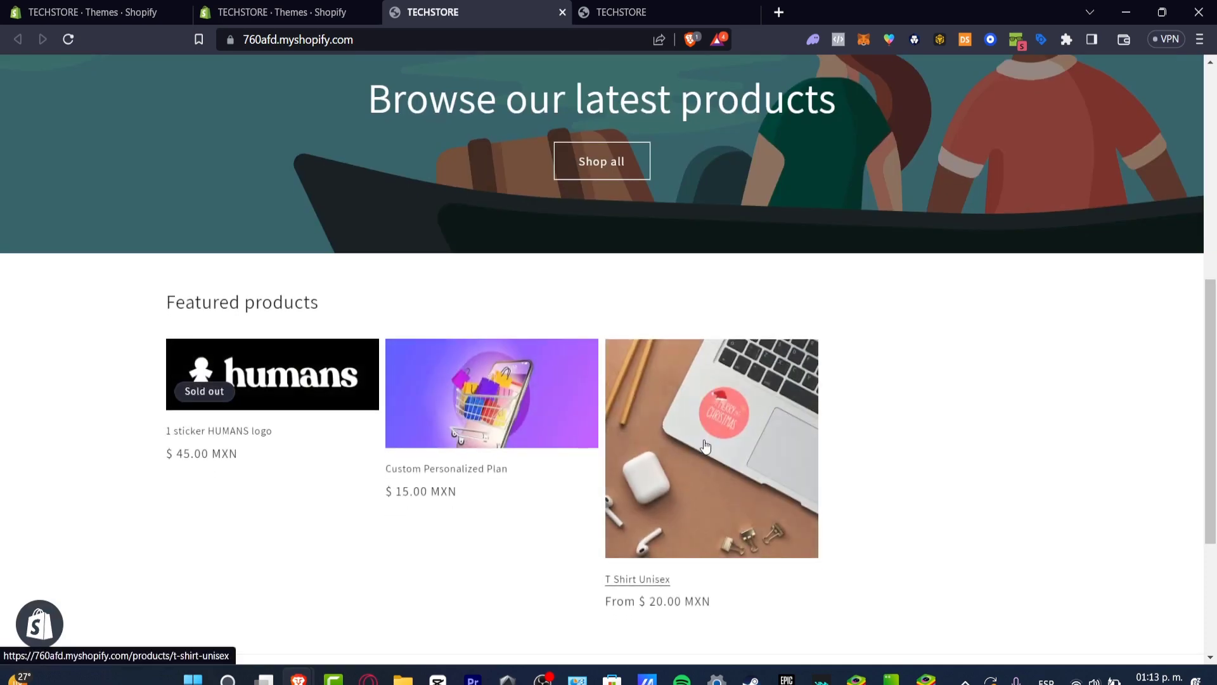
scroll(705, 446, down, 4)
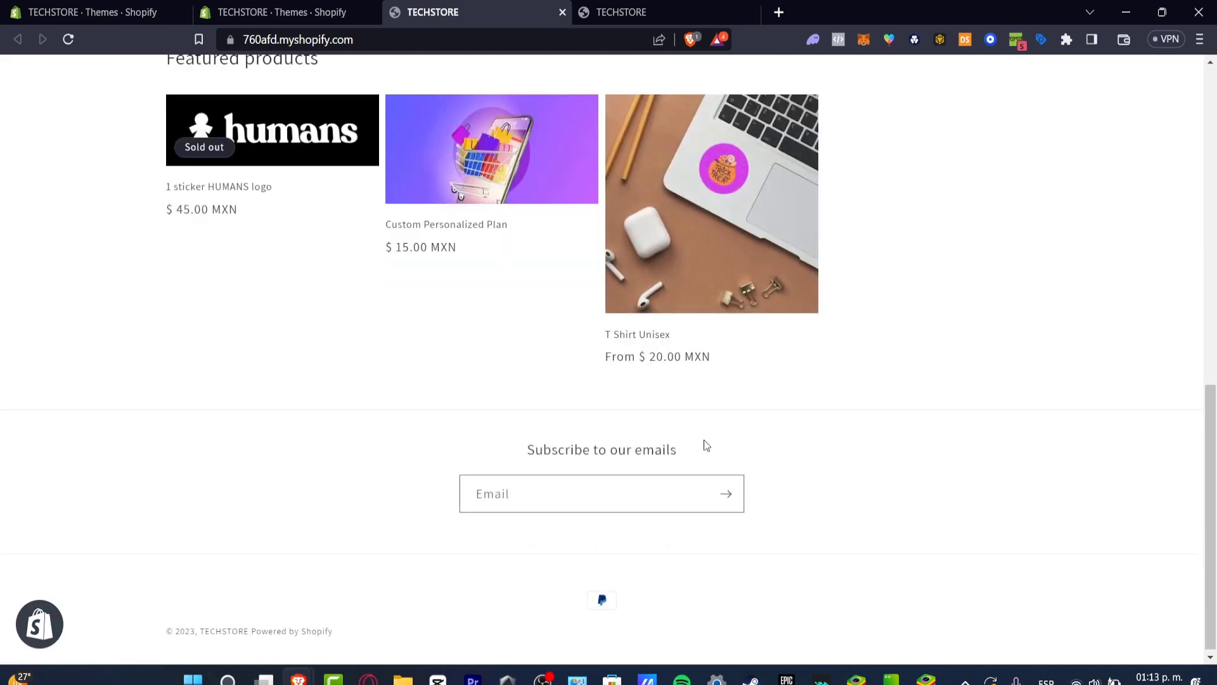
scroll(703, 439, up, 2)
scroll(705, 438, up, 9)
scroll(706, 437, down, 7)
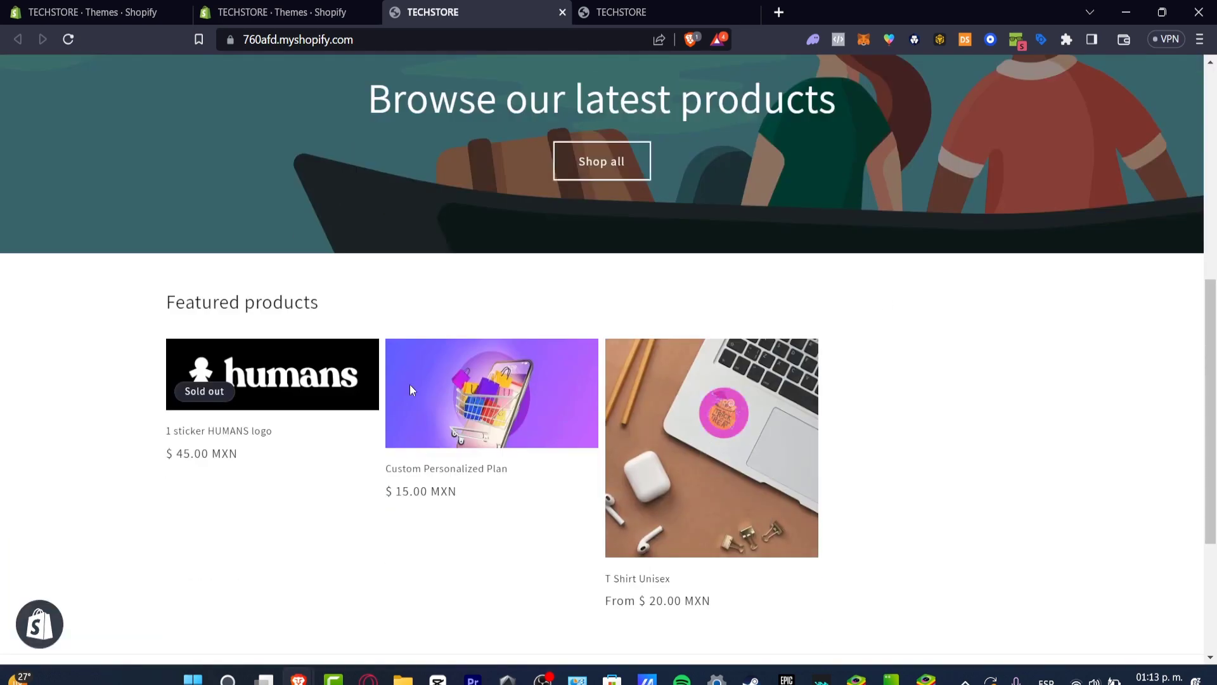
scroll(920, 485, up, 6)
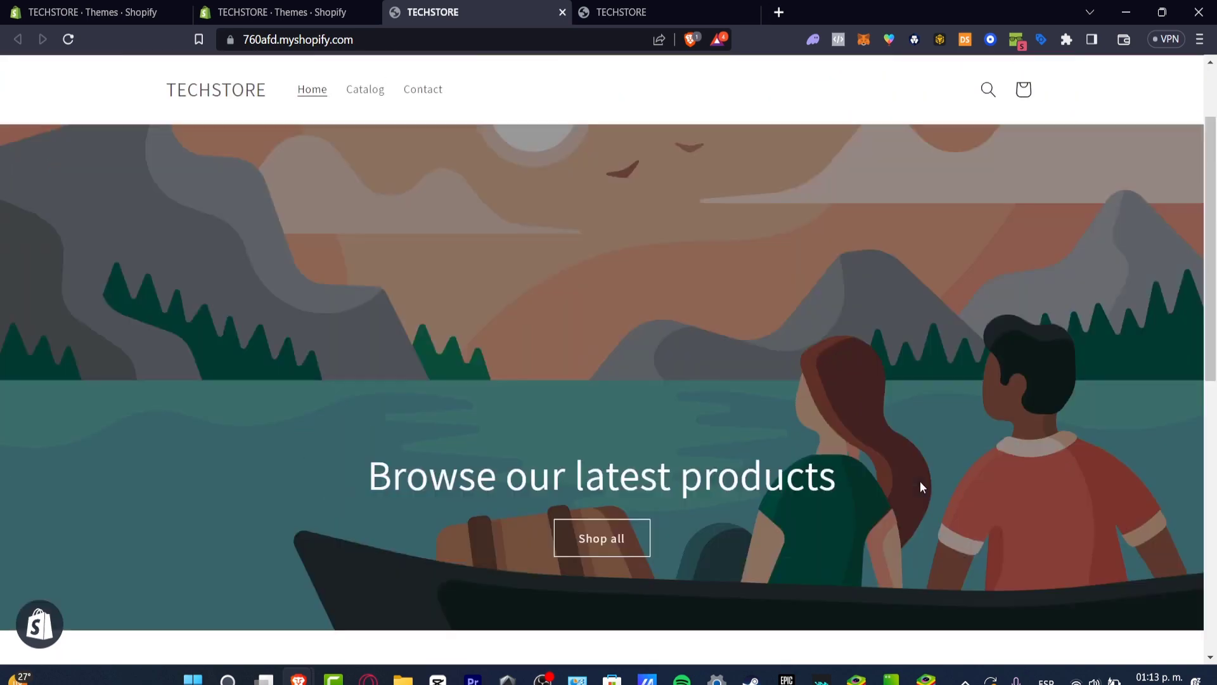
scroll(921, 486, up, 2)
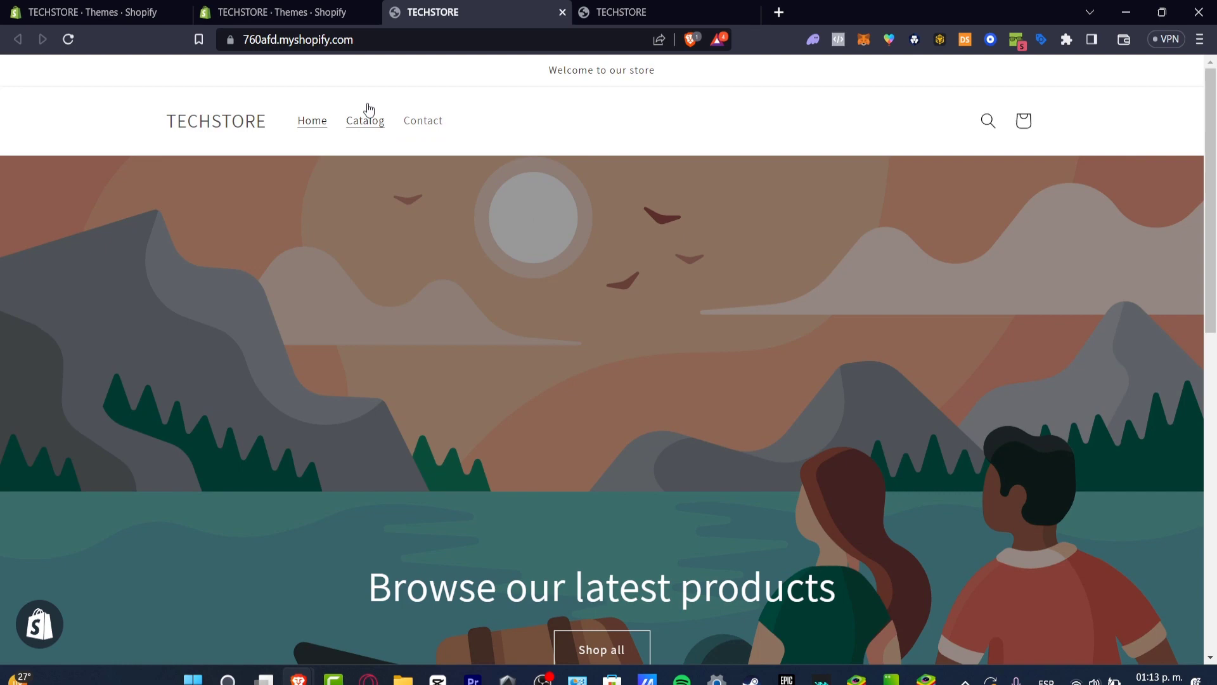
scroll(893, 384, down, 4)
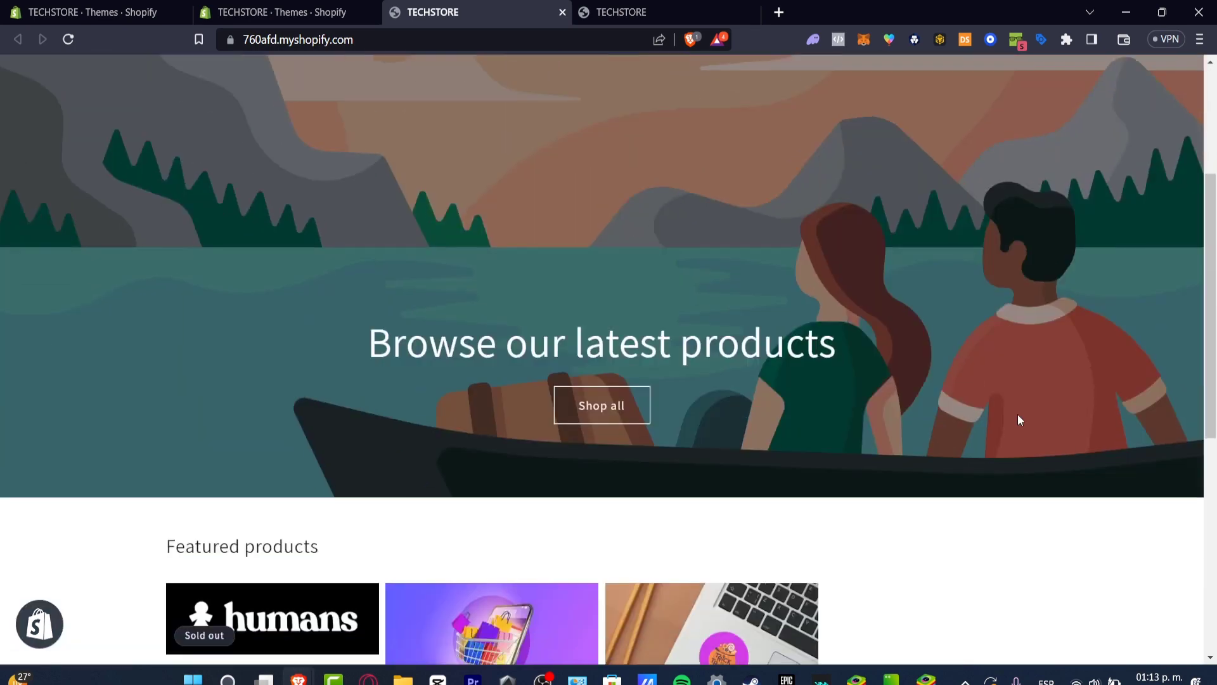
click(611, 396)
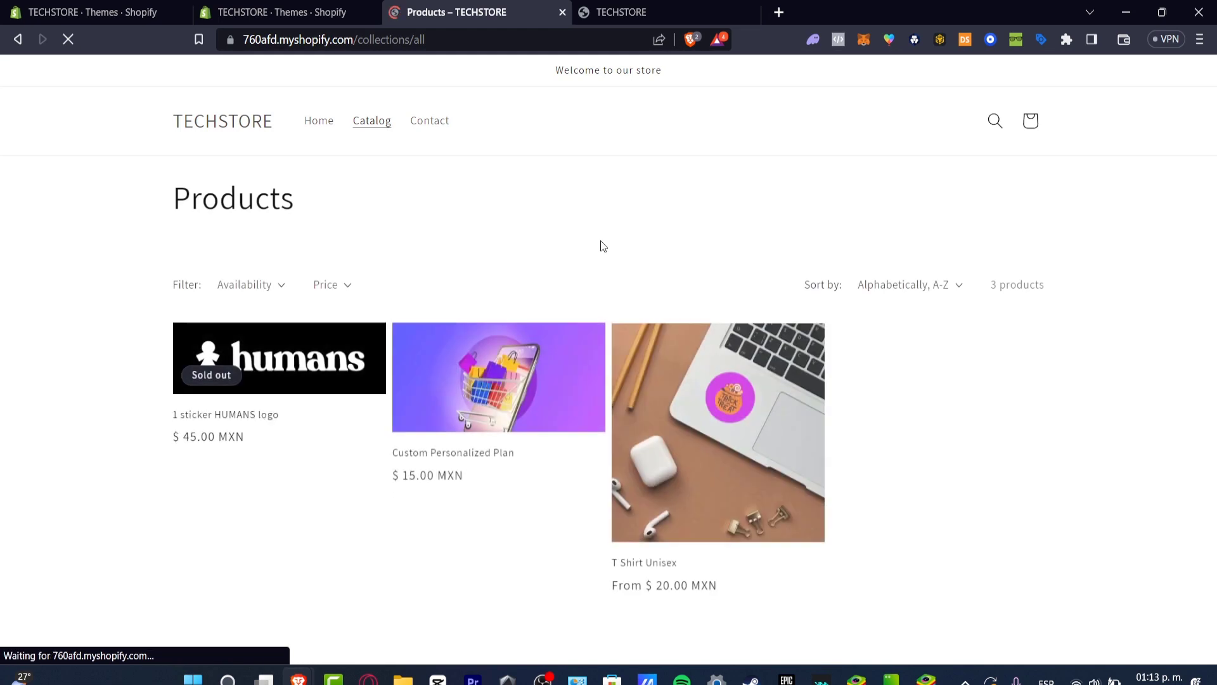
Step: Open the Dawn theme editor on the Home page and close the storefront Products tab
click(319, 6)
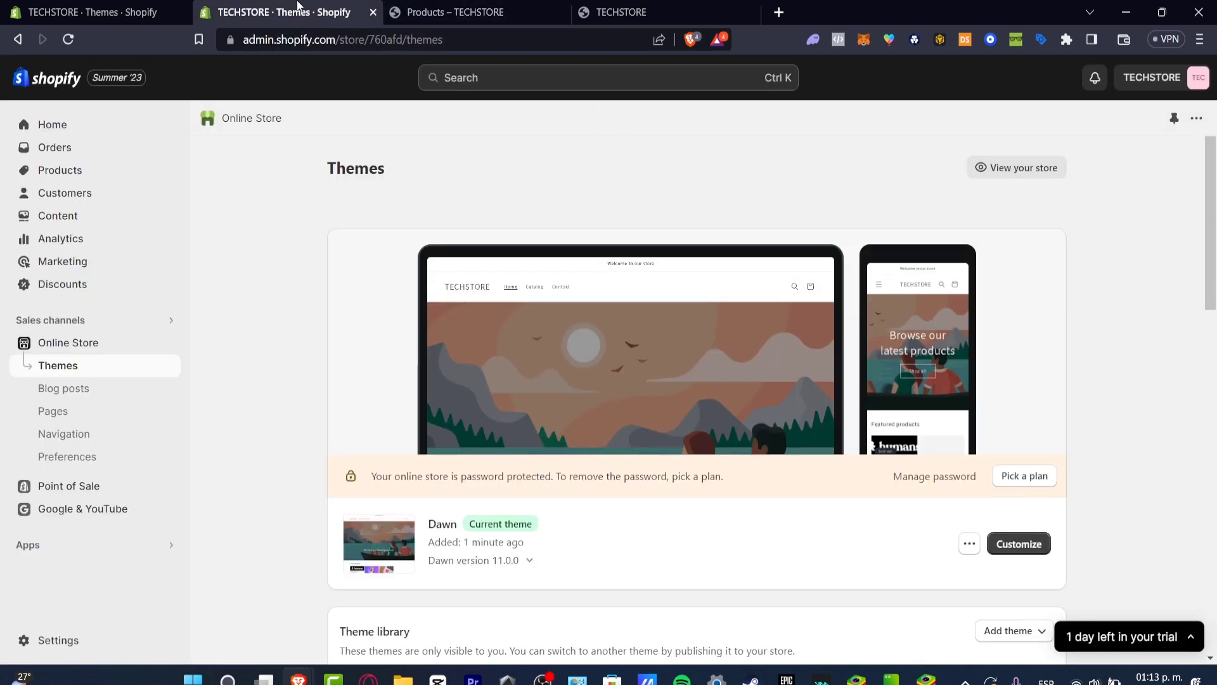
click(1042, 543)
click(564, 20)
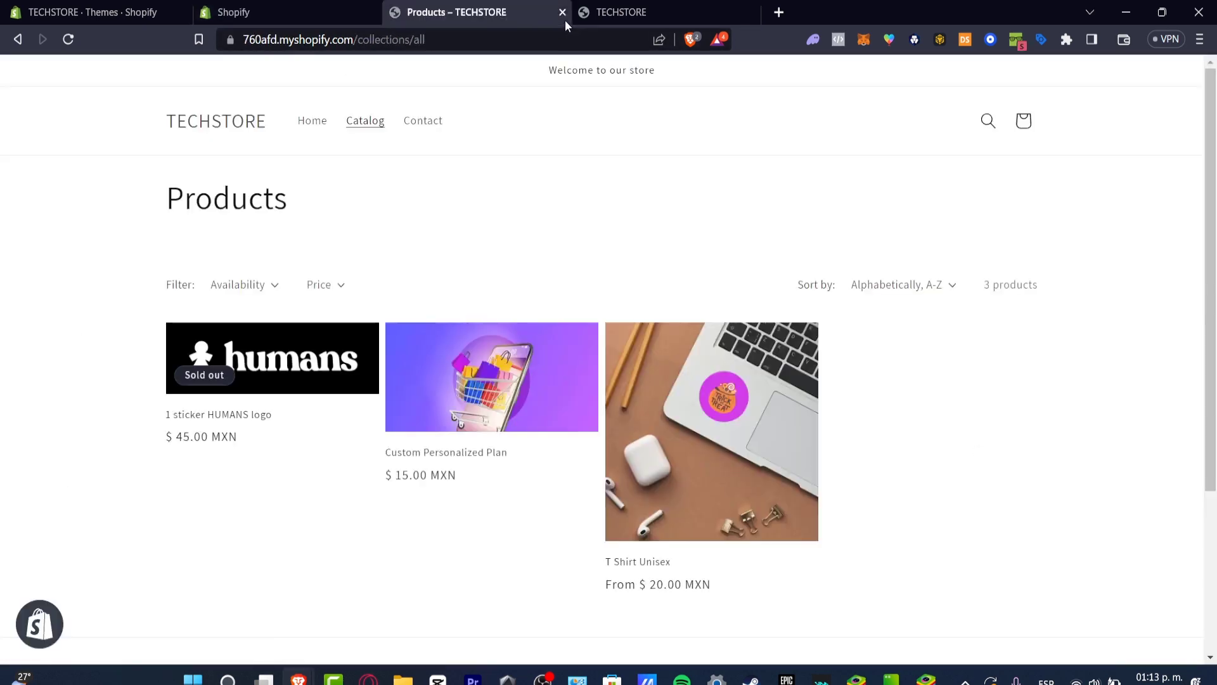
click(562, 12)
click(323, 12)
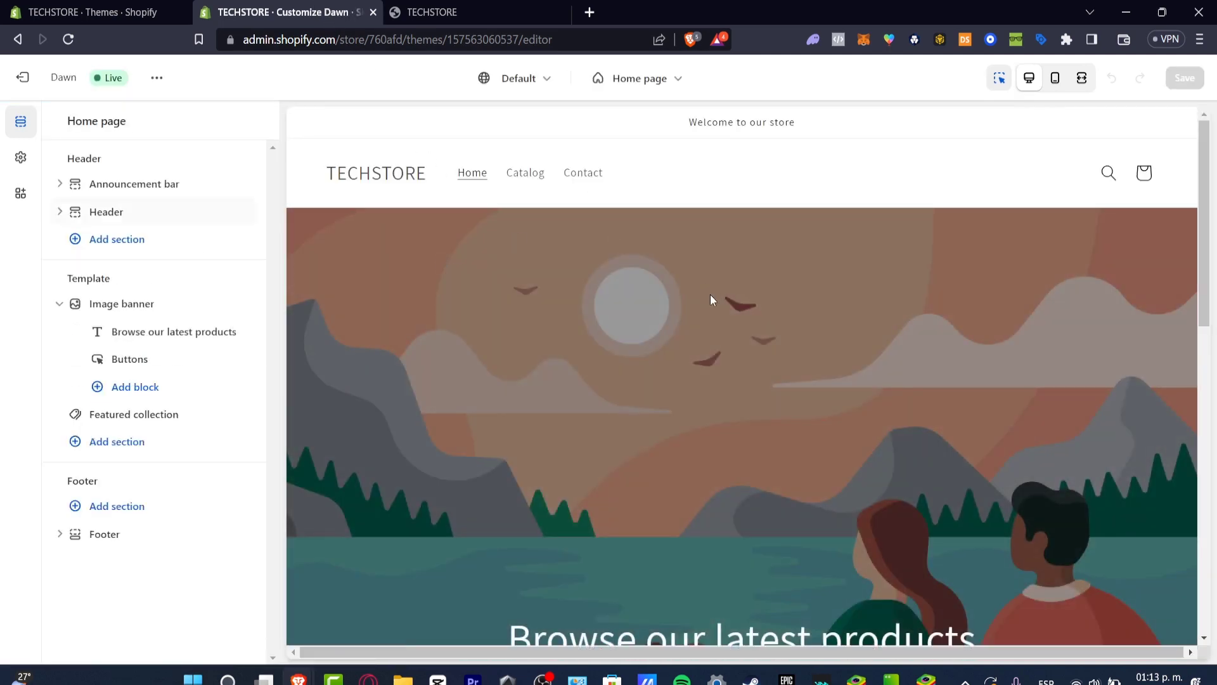
scroll(773, 343, down, 4)
scroll(773, 343, up, 4)
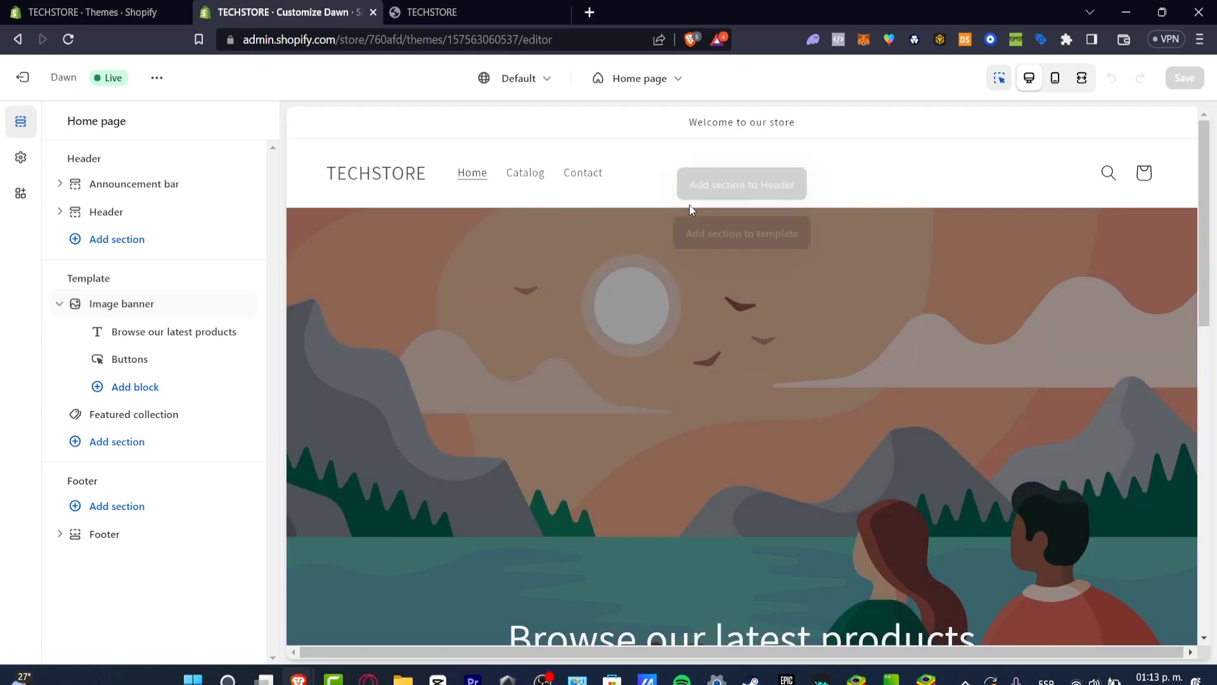
Step: Set the header's desktop logo position to Top center
click(636, 159)
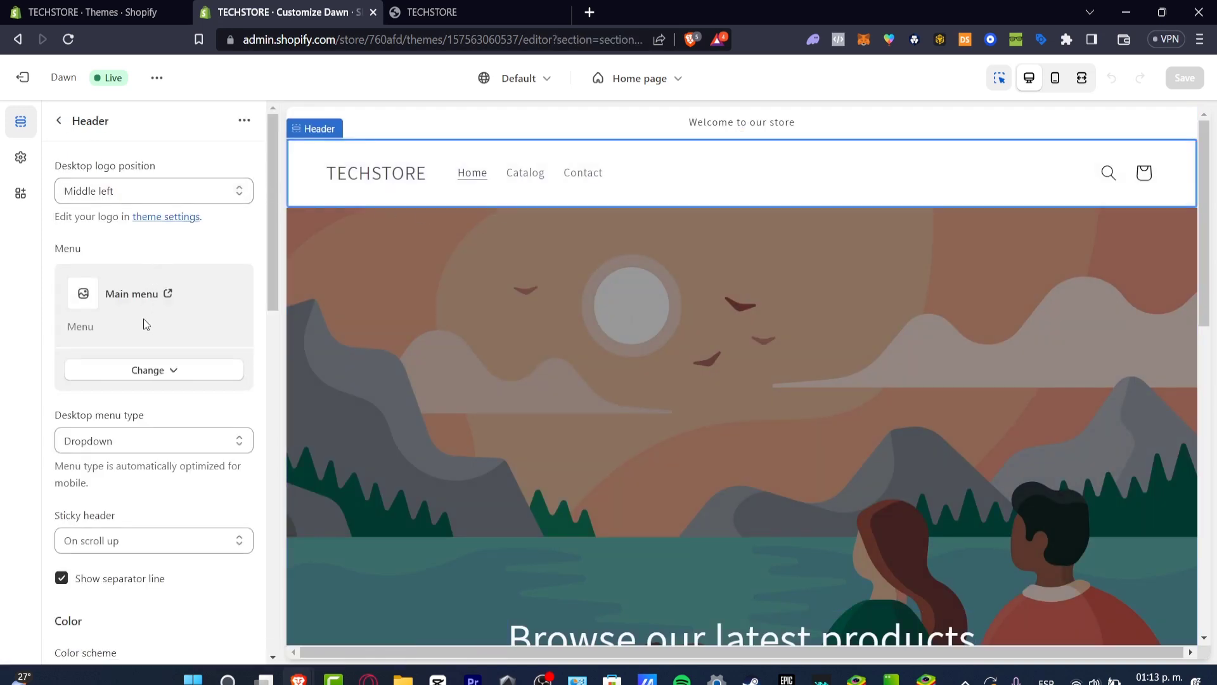
click(129, 190)
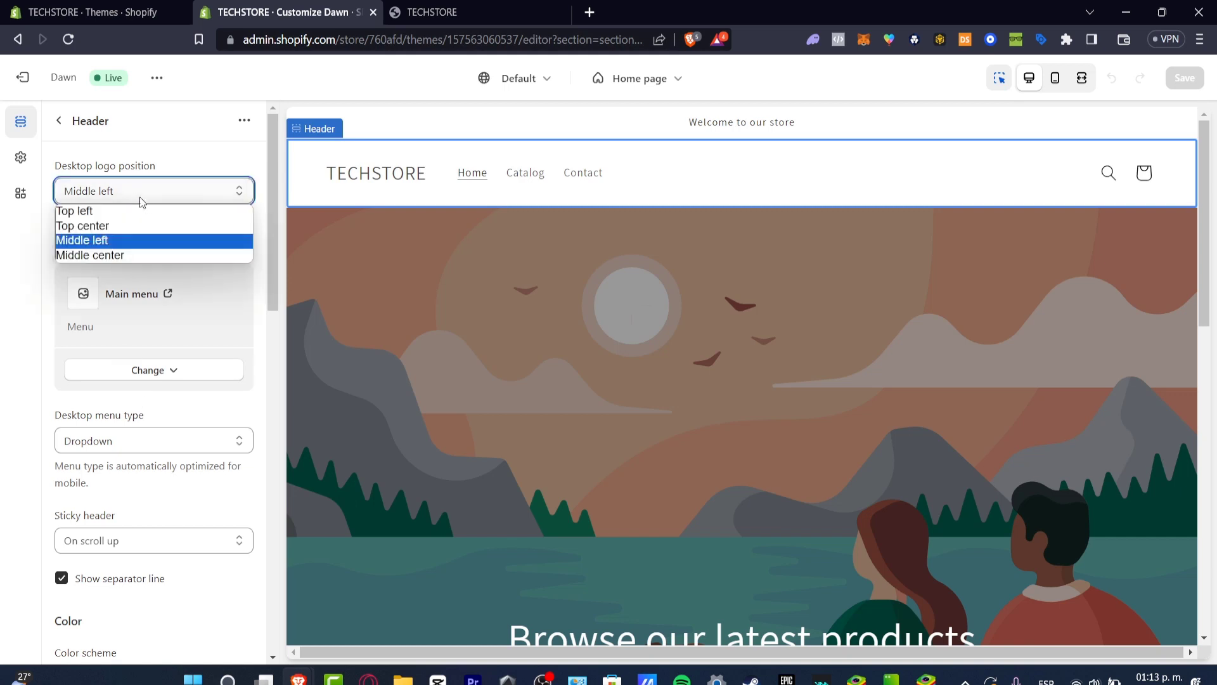
click(129, 228)
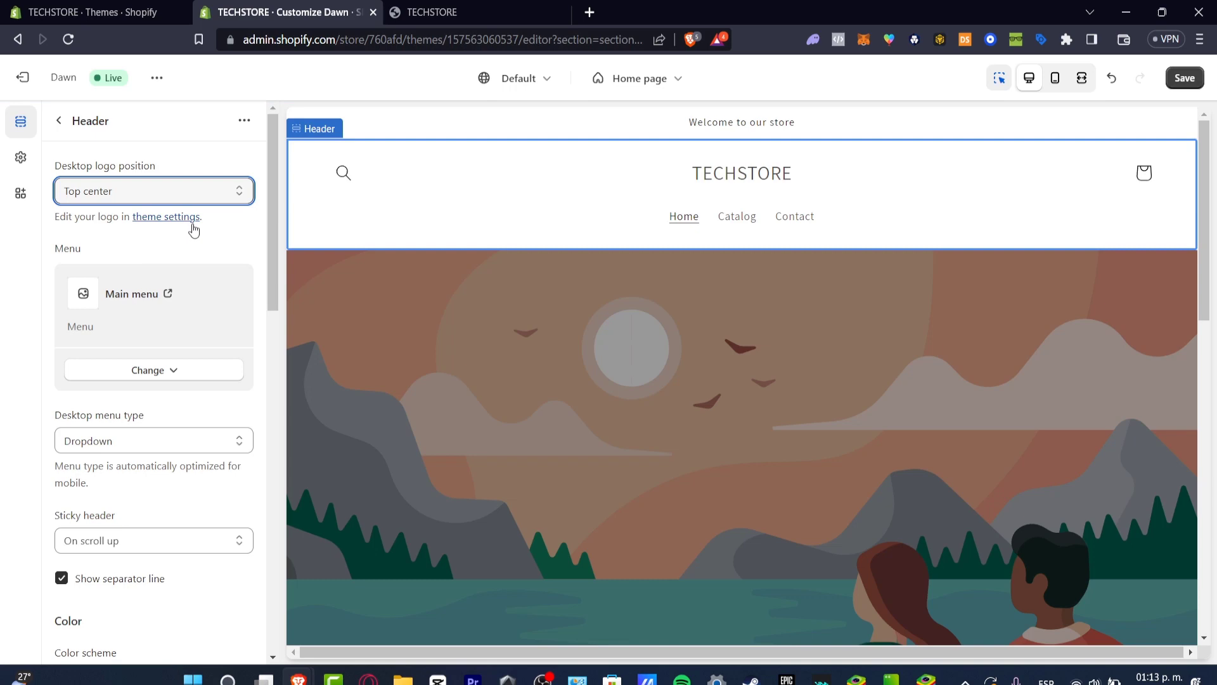
scroll(158, 501, down, 4)
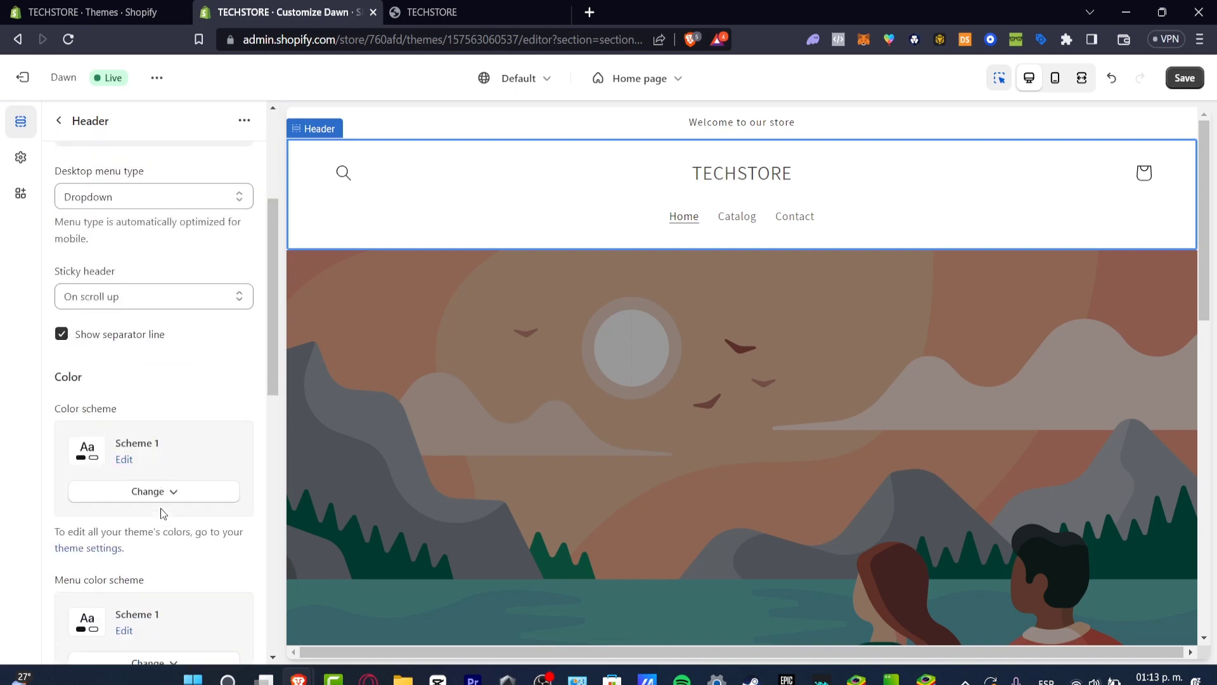
scroll(161, 508, down, 4)
scroll(161, 507, up, 1)
scroll(161, 507, up, 3)
Step: Change the header colour scheme to Scheme 4
click(171, 493)
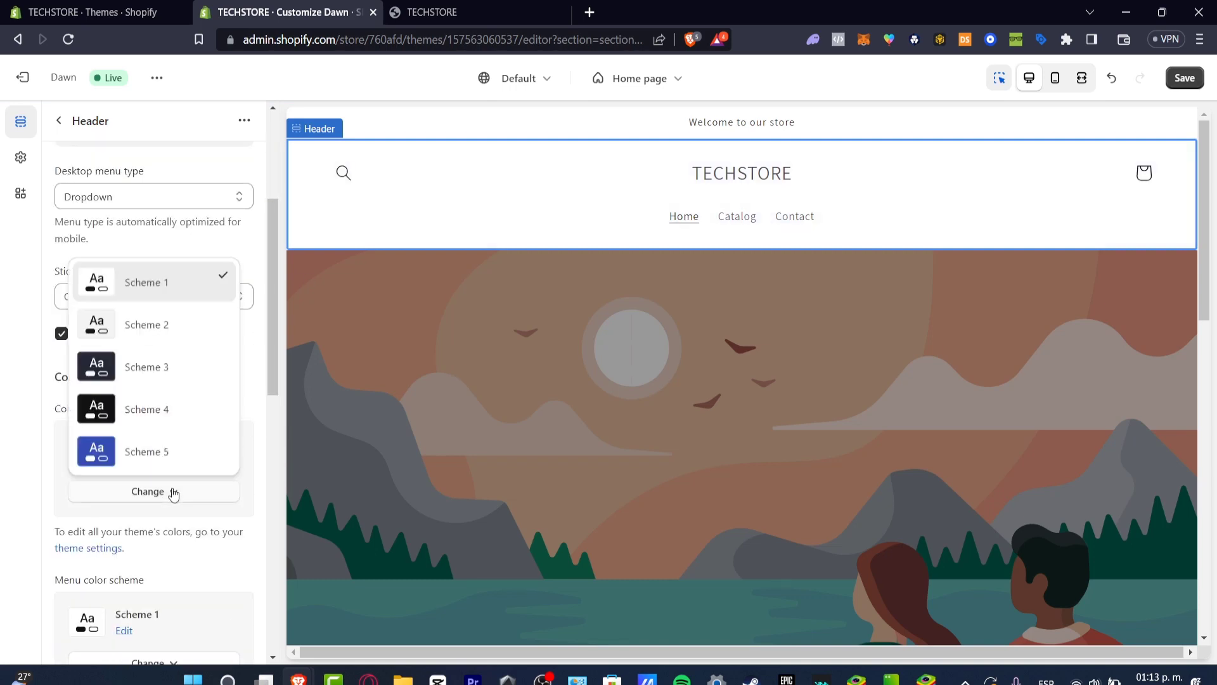
click(150, 400)
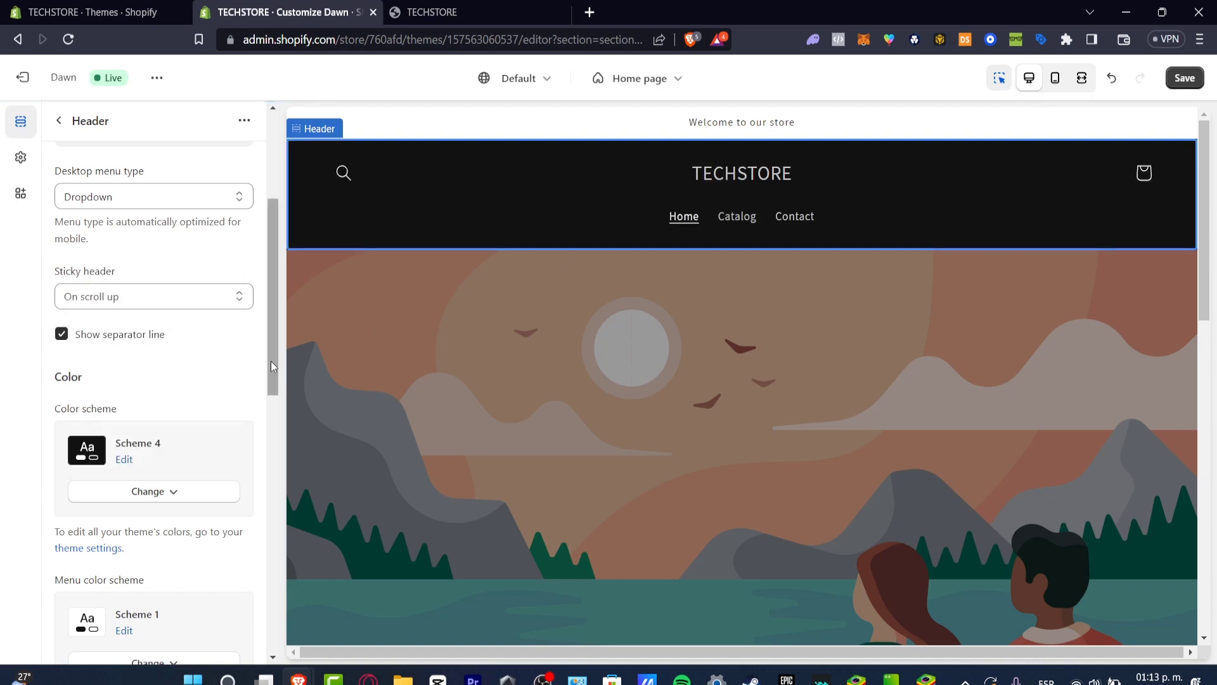
scroll(249, 380, down, 4)
scroll(228, 412, down, 8)
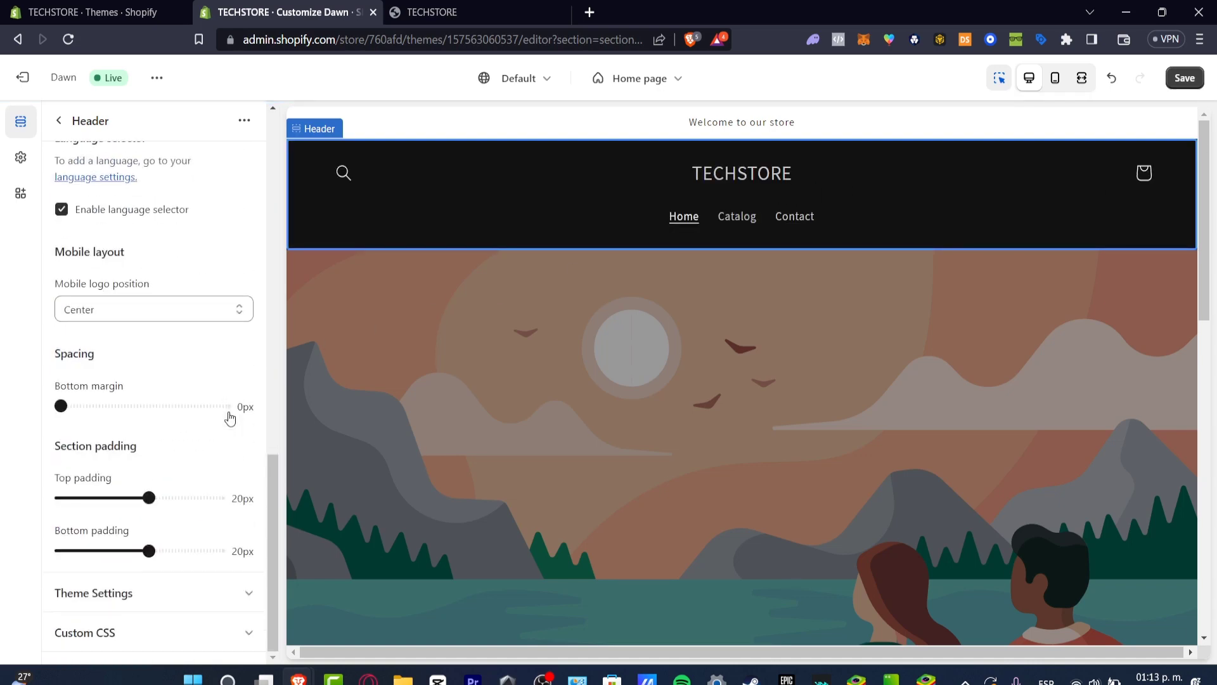
scroll(229, 417, up, 15)
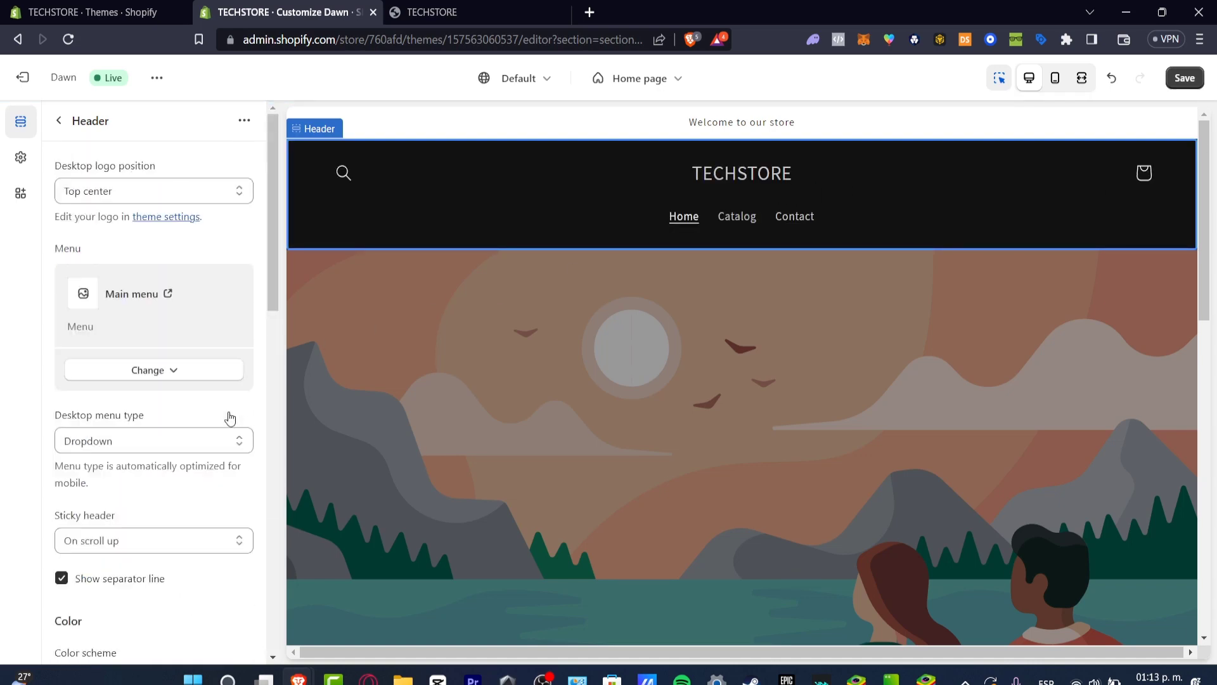
Step: Try the Footer menu for the header, then switch back to Main menu
click(196, 377)
click(178, 405)
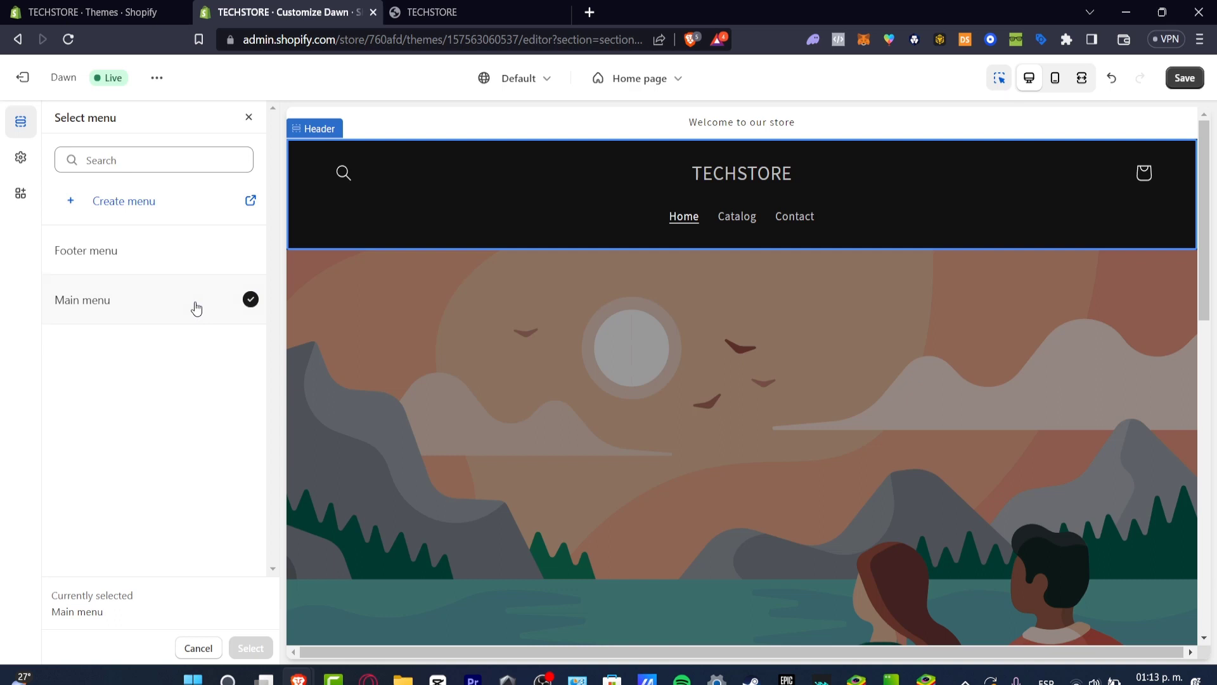
click(221, 258)
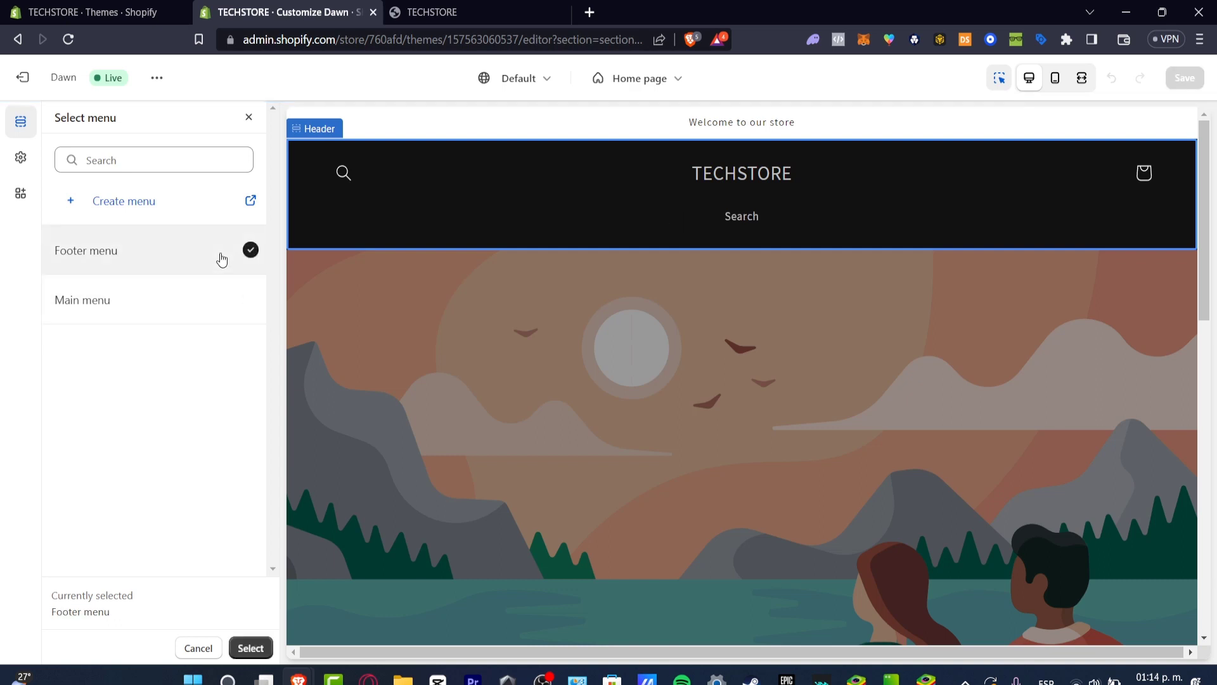
click(205, 305)
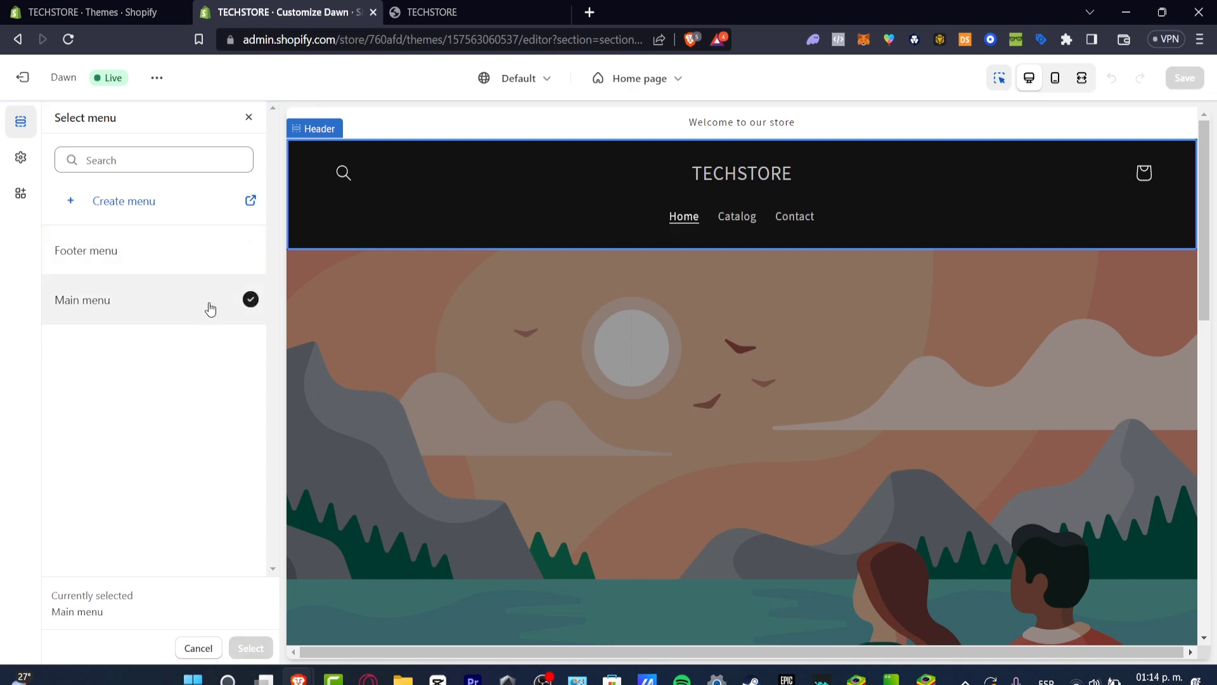
Step: Change the announcement text to 'Get your 15% Discount here'
key(Escape)
click(158, 209)
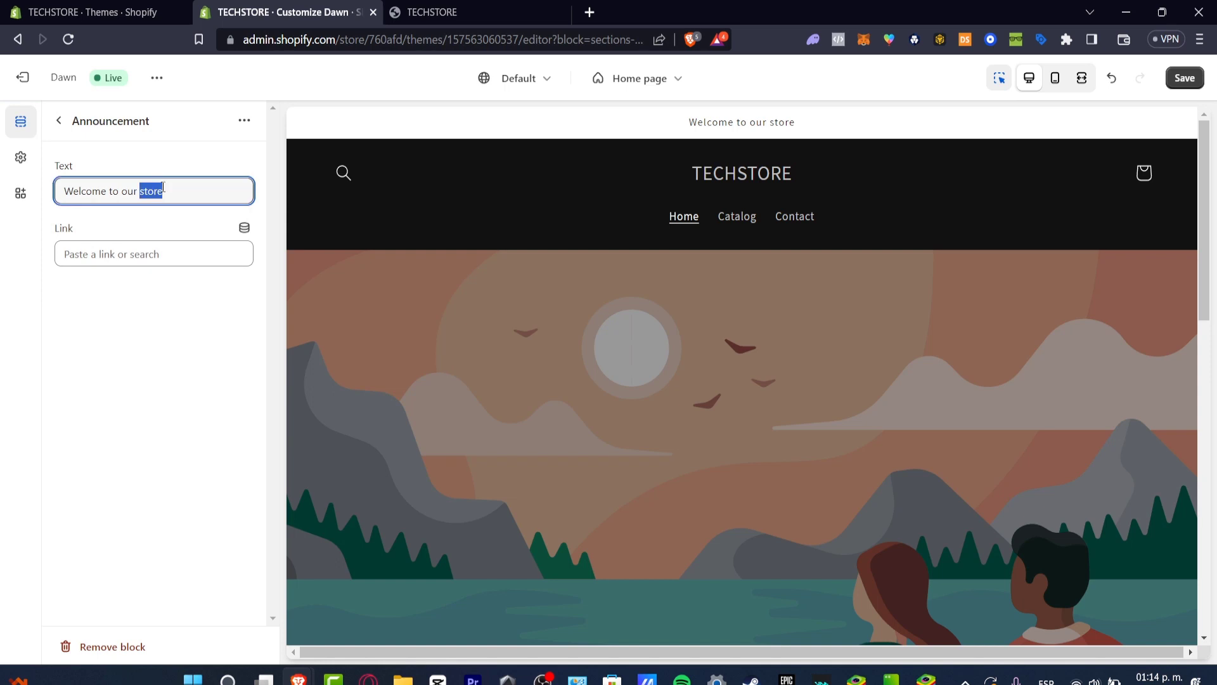
triple_click(165, 186)
text(Get you)
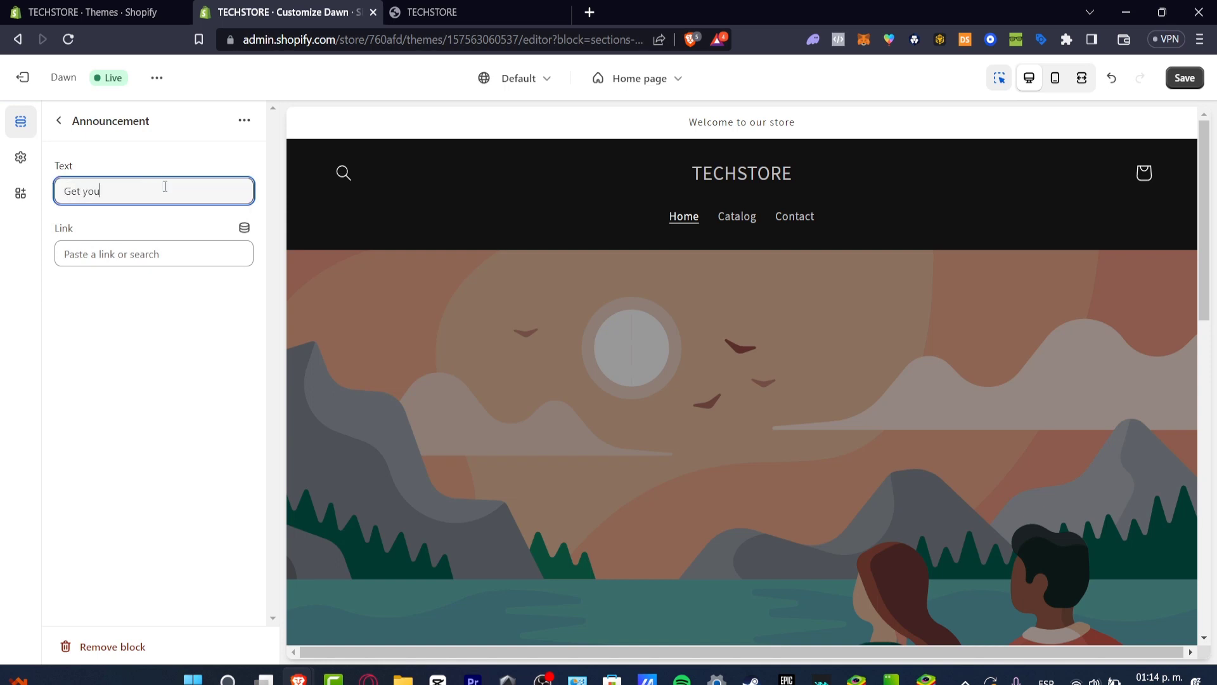
text(r 15% Discount )
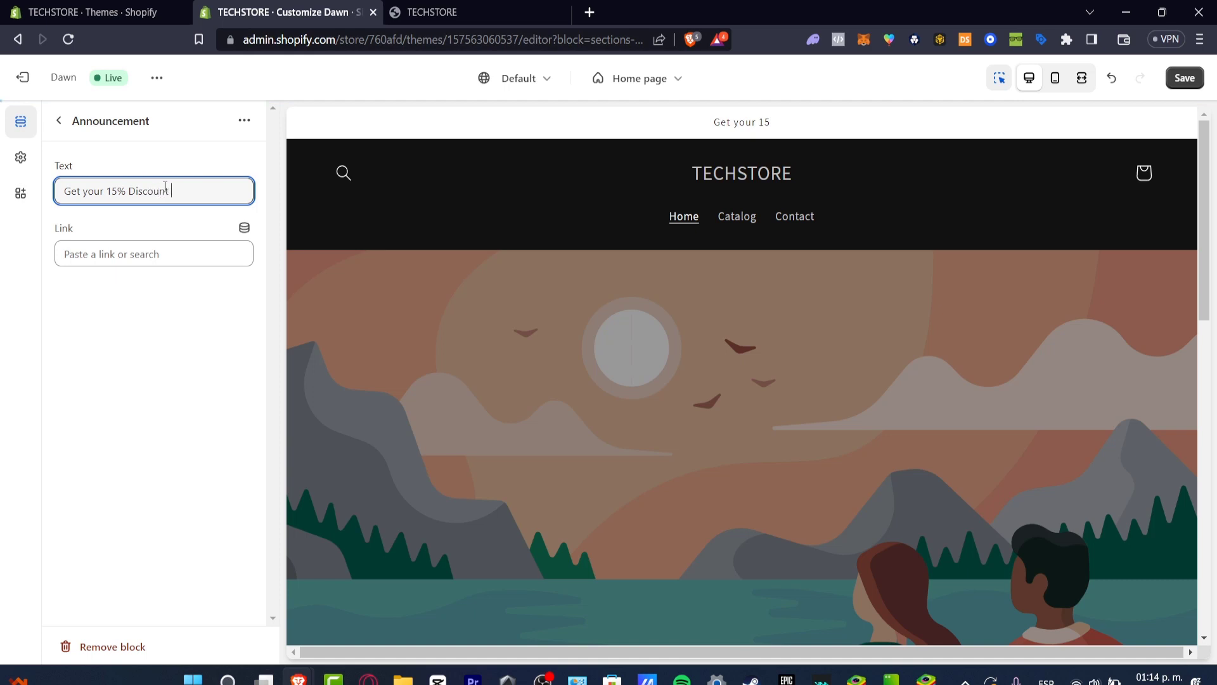
text(here)
Step: Link the announcement to Products > All products
click(197, 247)
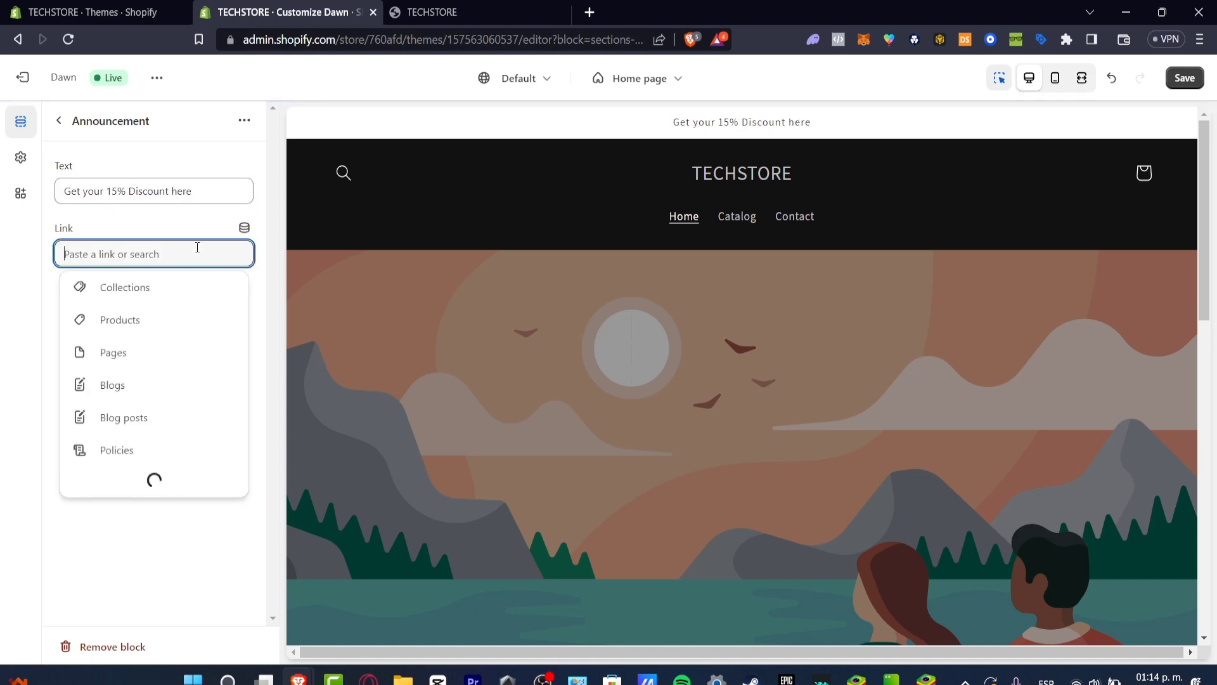
click(142, 291)
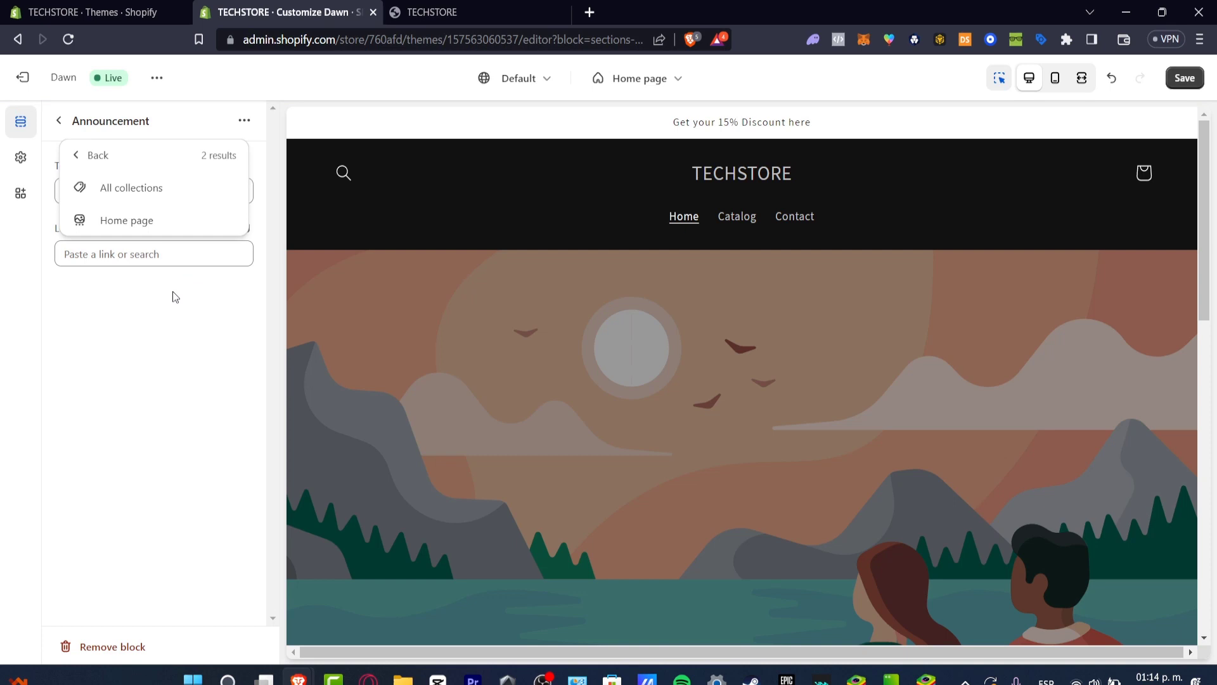
click(155, 220)
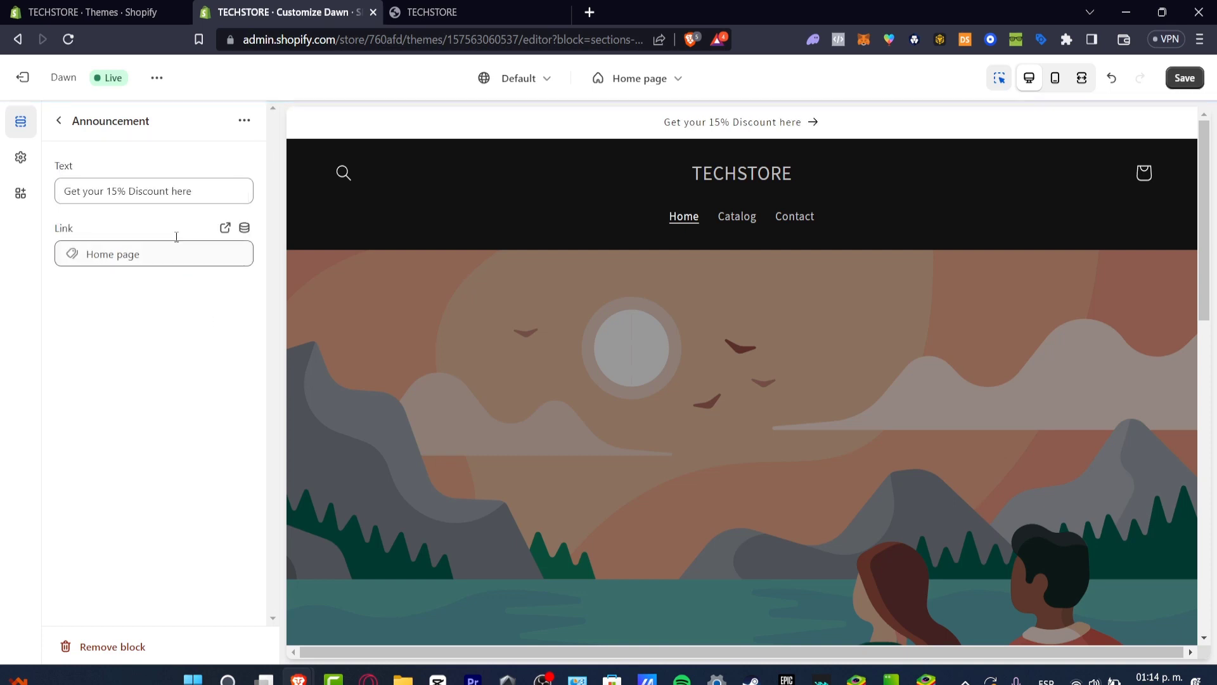
click(161, 257)
click(152, 323)
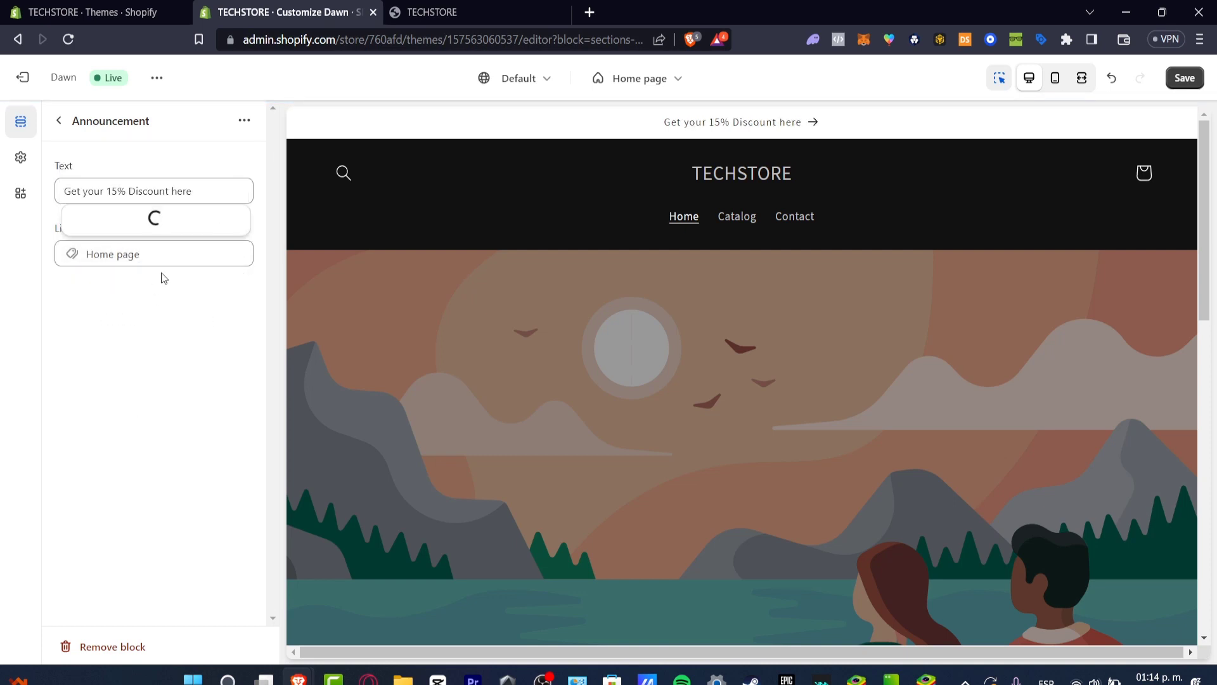
click(151, 131)
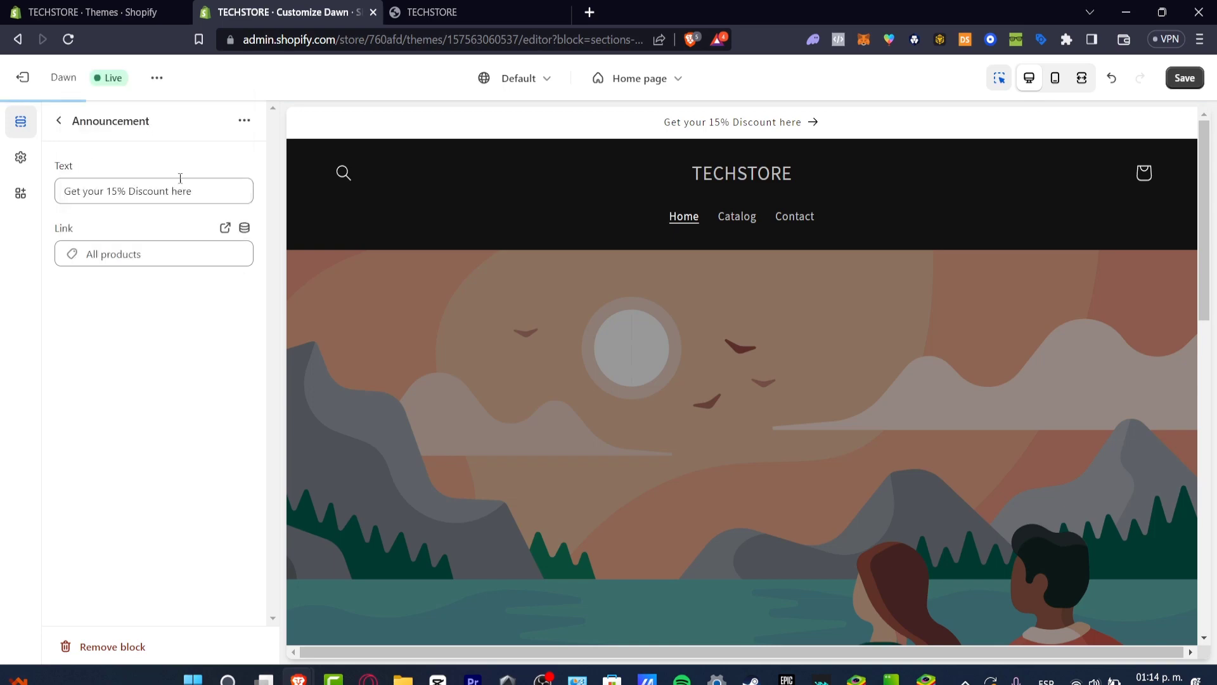
Step: Set the image banner's first image to the Shopping & Sale clothing-store photo
click(59, 120)
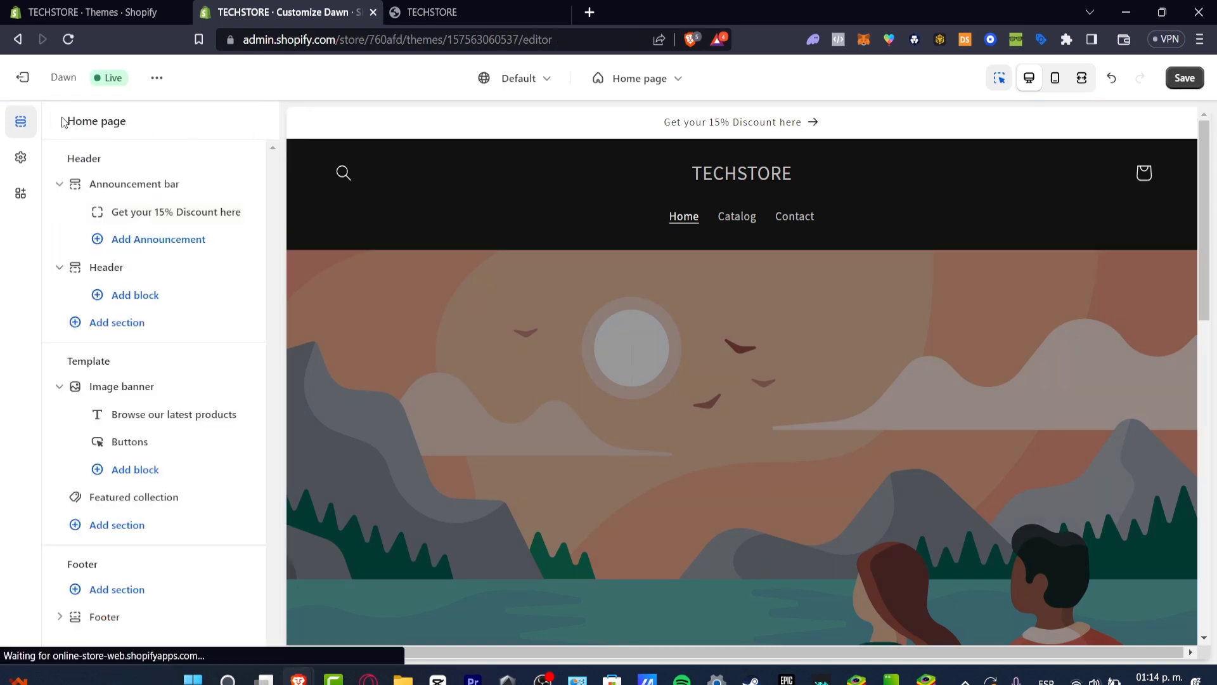
scroll(682, 358, down, 4)
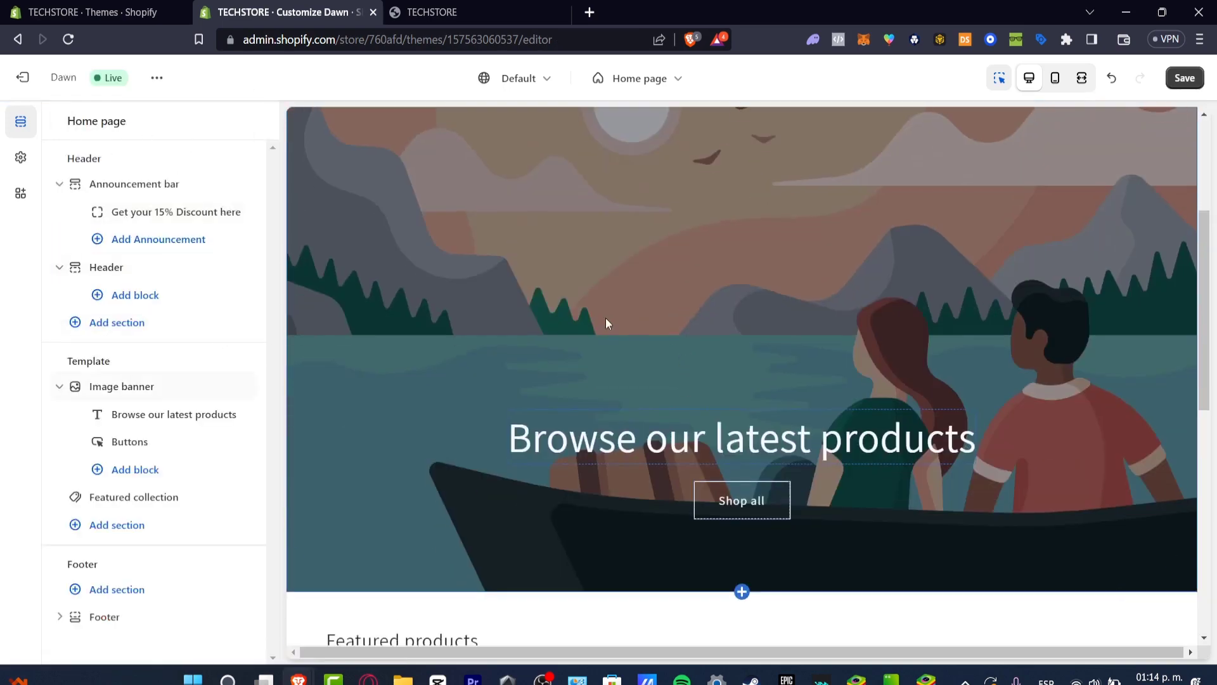
click(571, 301)
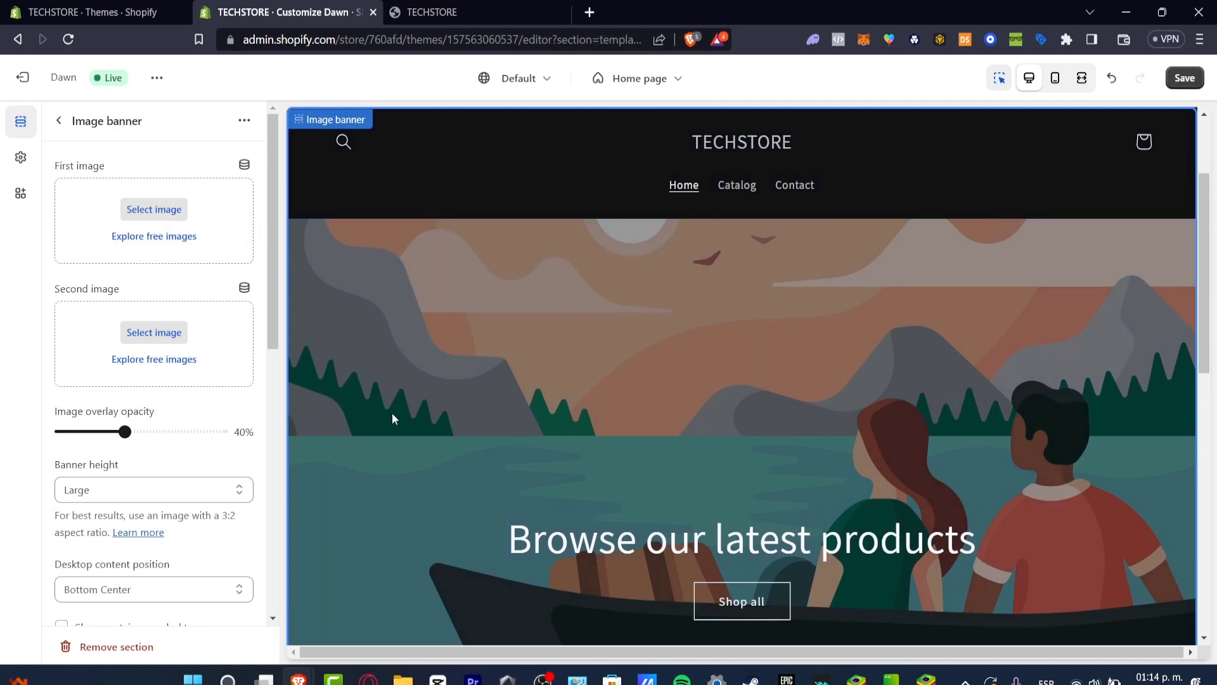
click(190, 238)
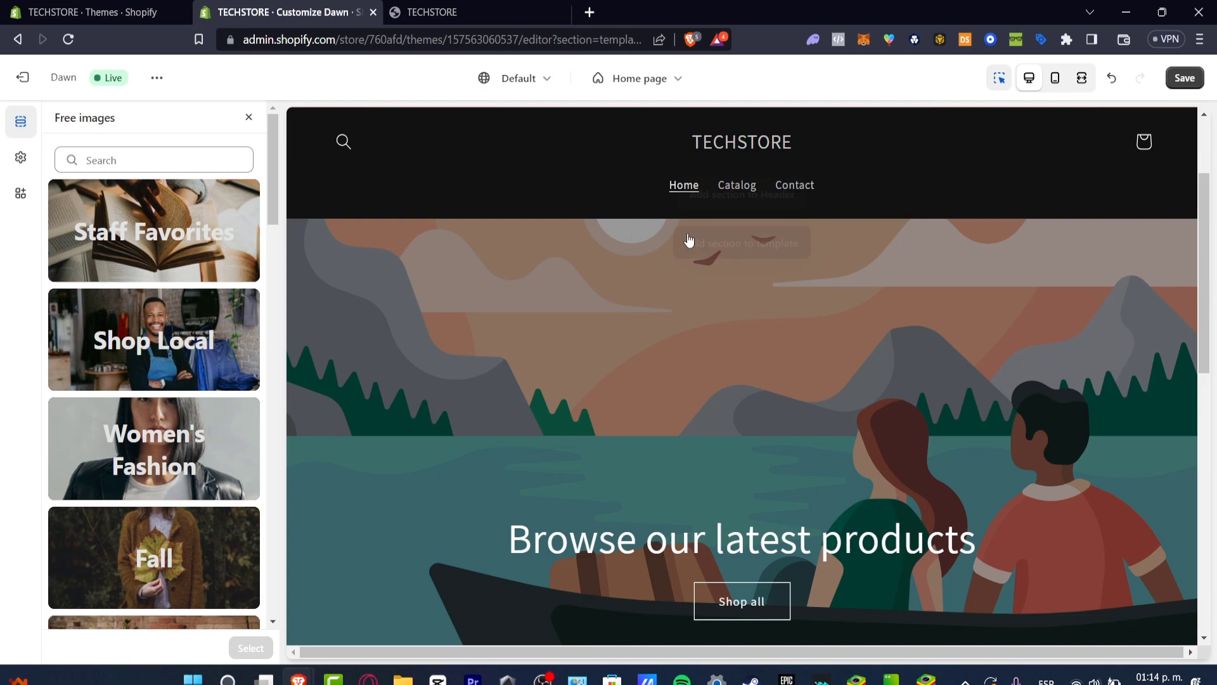
scroll(204, 363, down, 4)
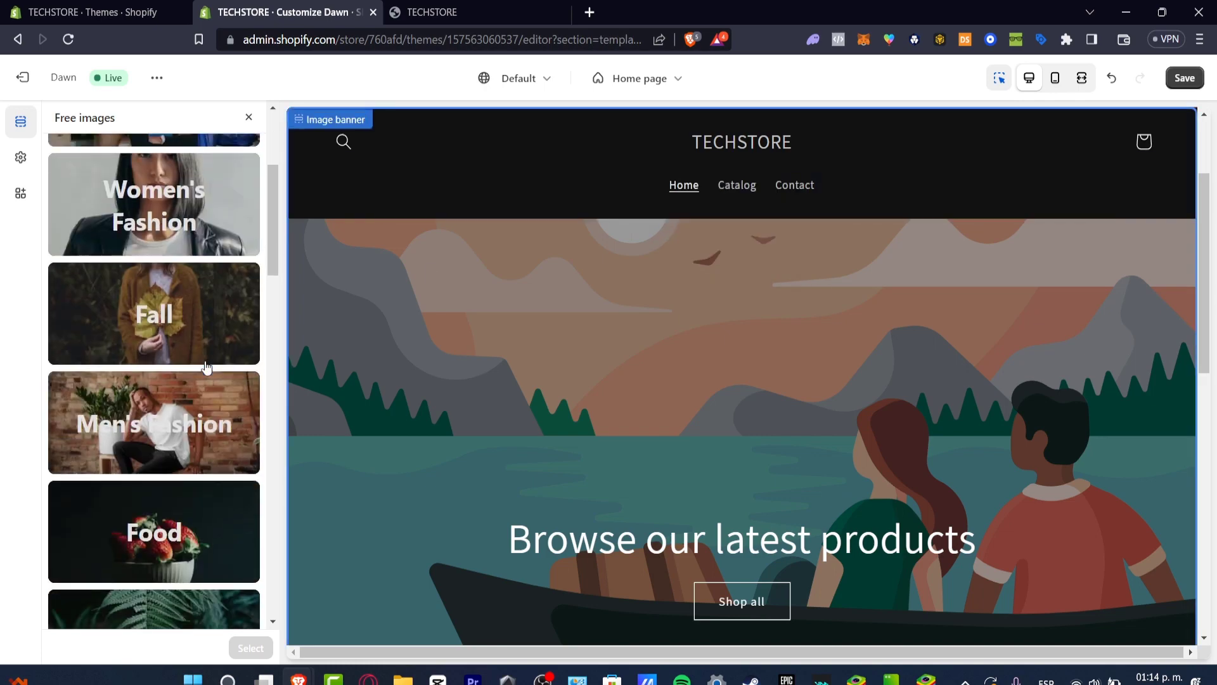
scroll(204, 365, down, 8)
scroll(206, 368, down, 1)
scroll(209, 371, down, 4)
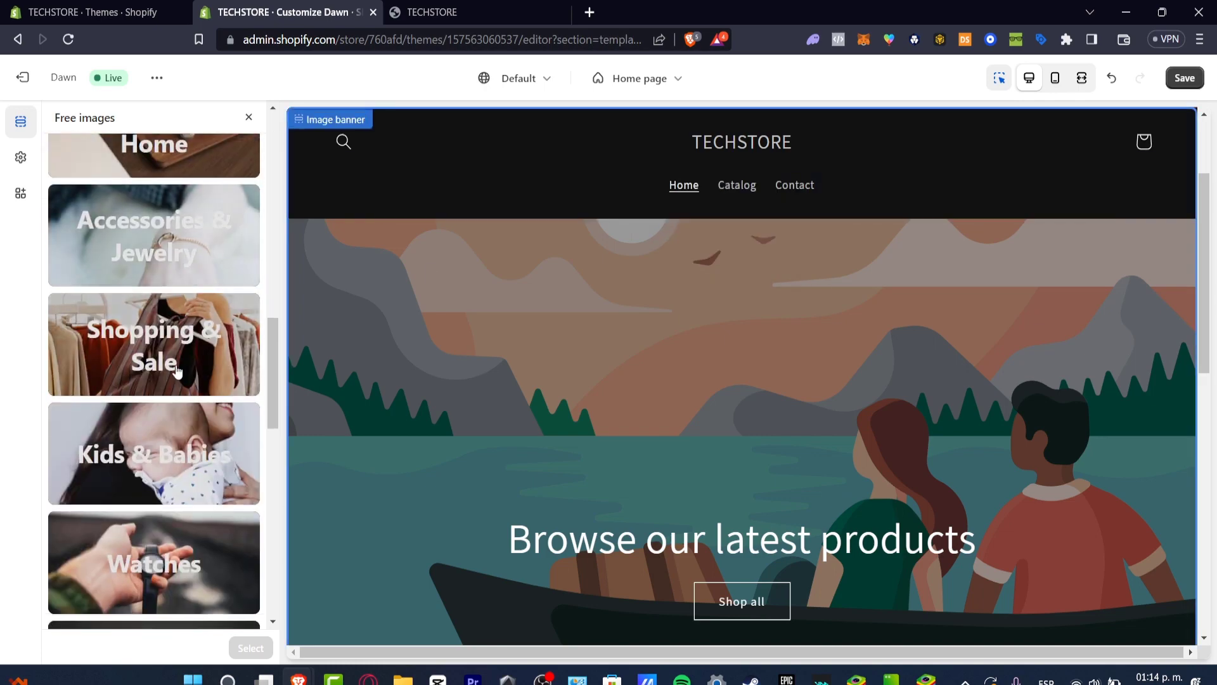
click(211, 372)
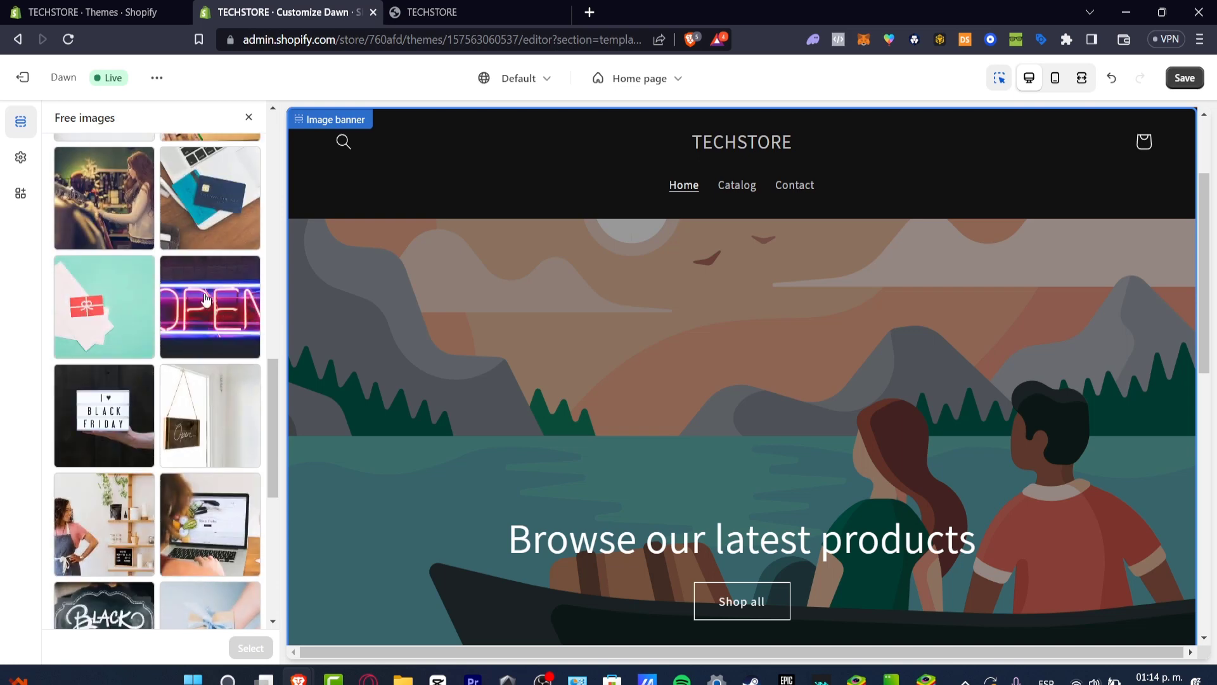
scroll(228, 353, down, 3)
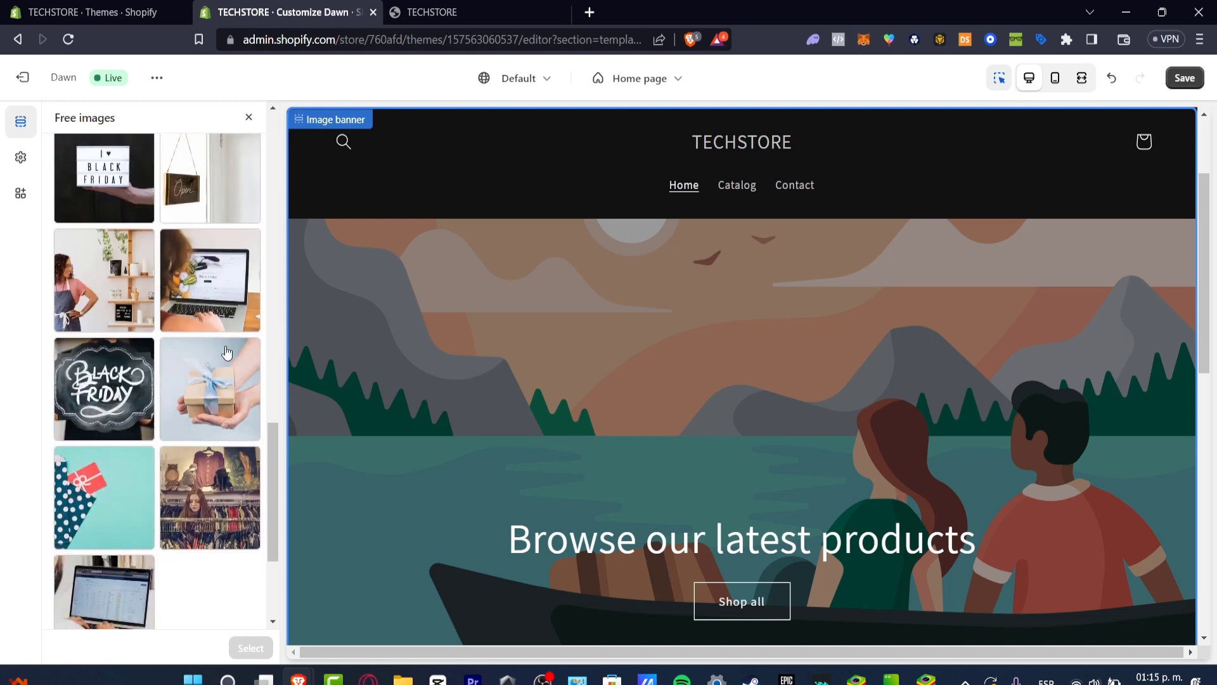
scroll(221, 380, down, 3)
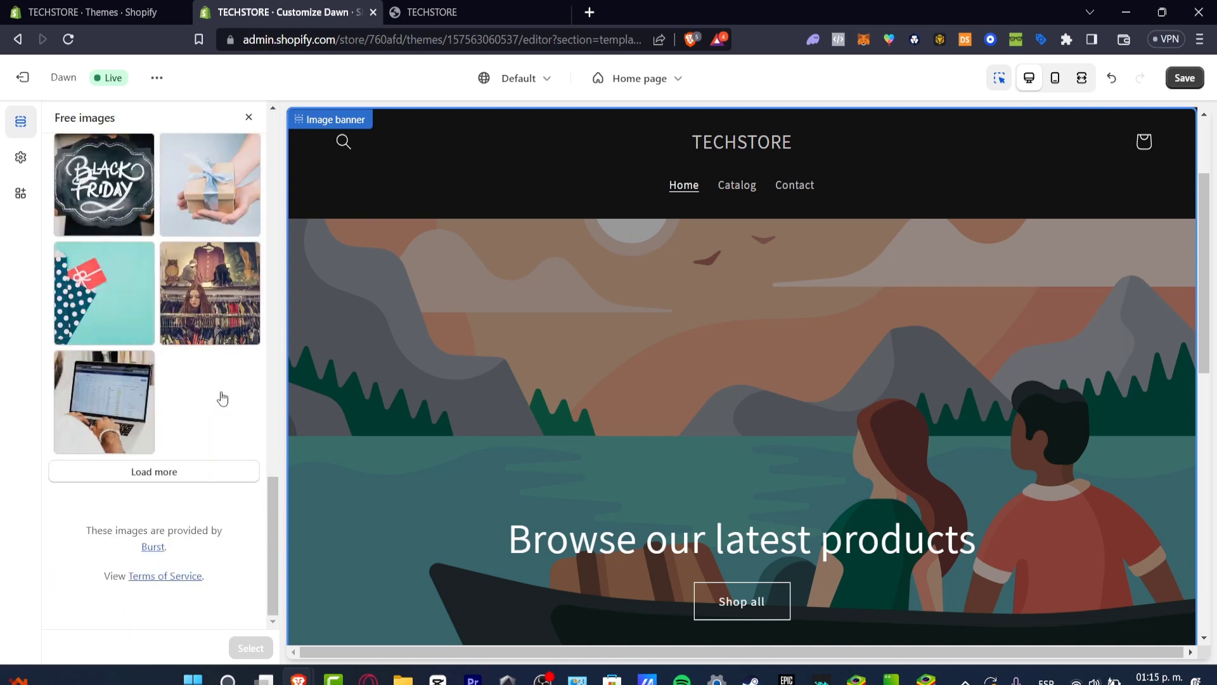
click(217, 309)
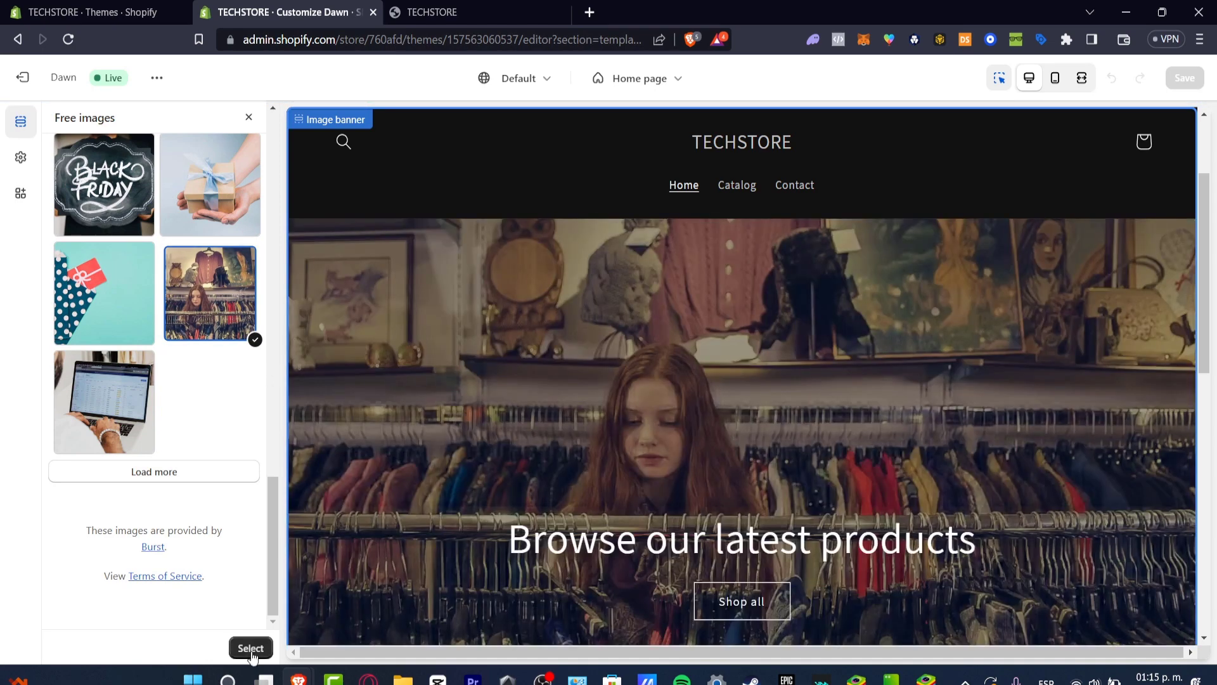
click(265, 647)
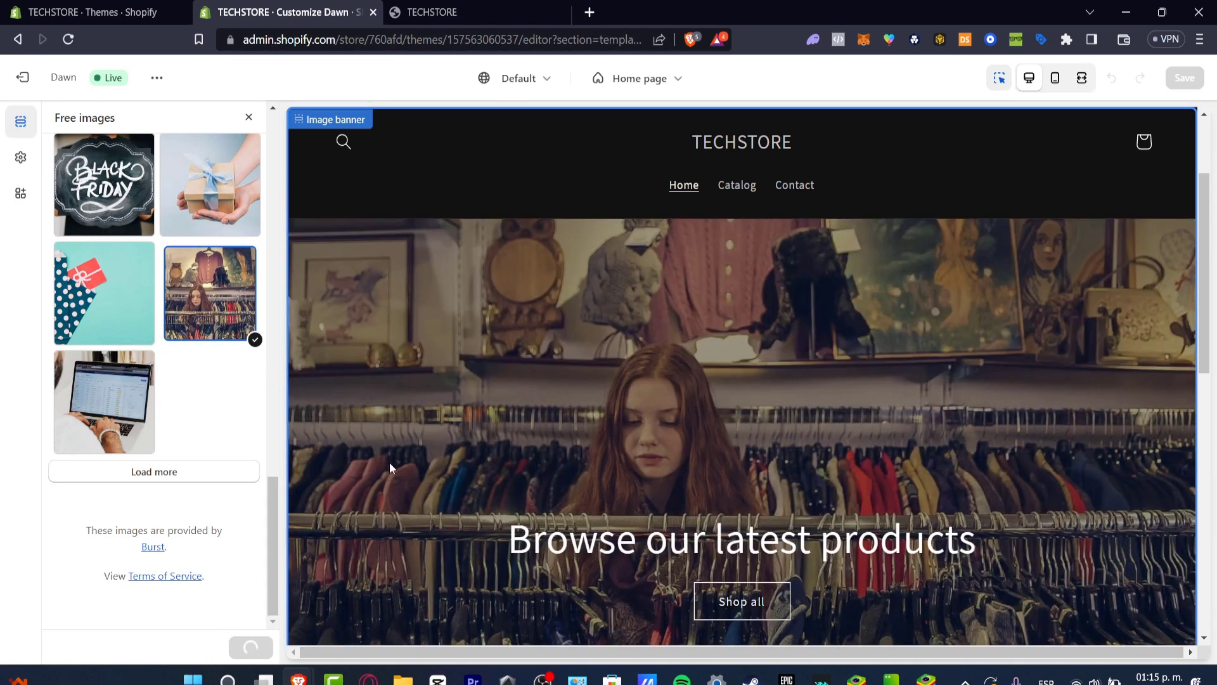
Step: Set the second banner image to the Shopping & Sale woman-in-shop photo
scroll(225, 361, down, 4)
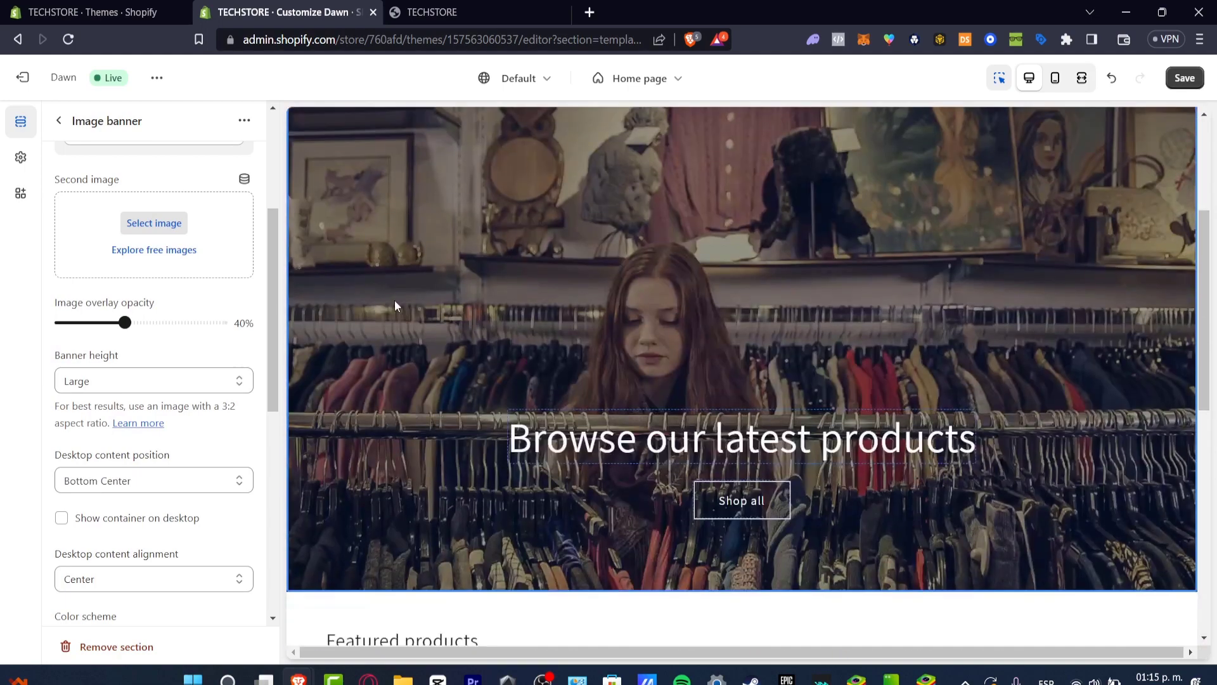
click(176, 250)
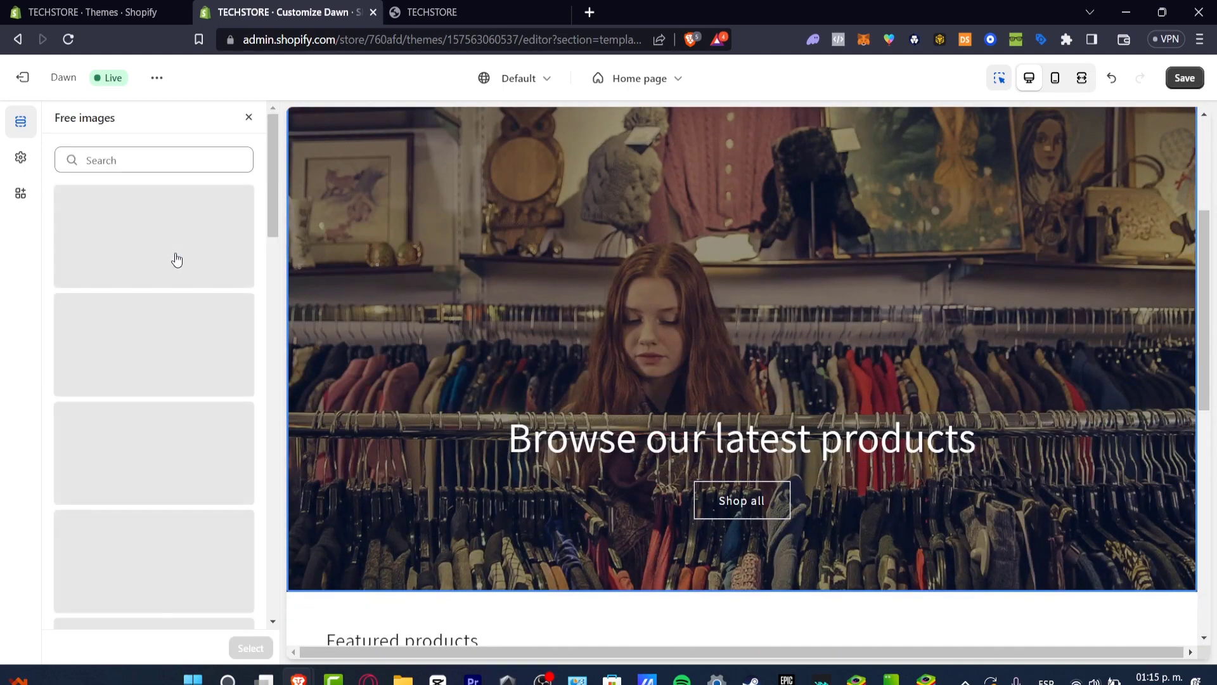
scroll(218, 366, down, 5)
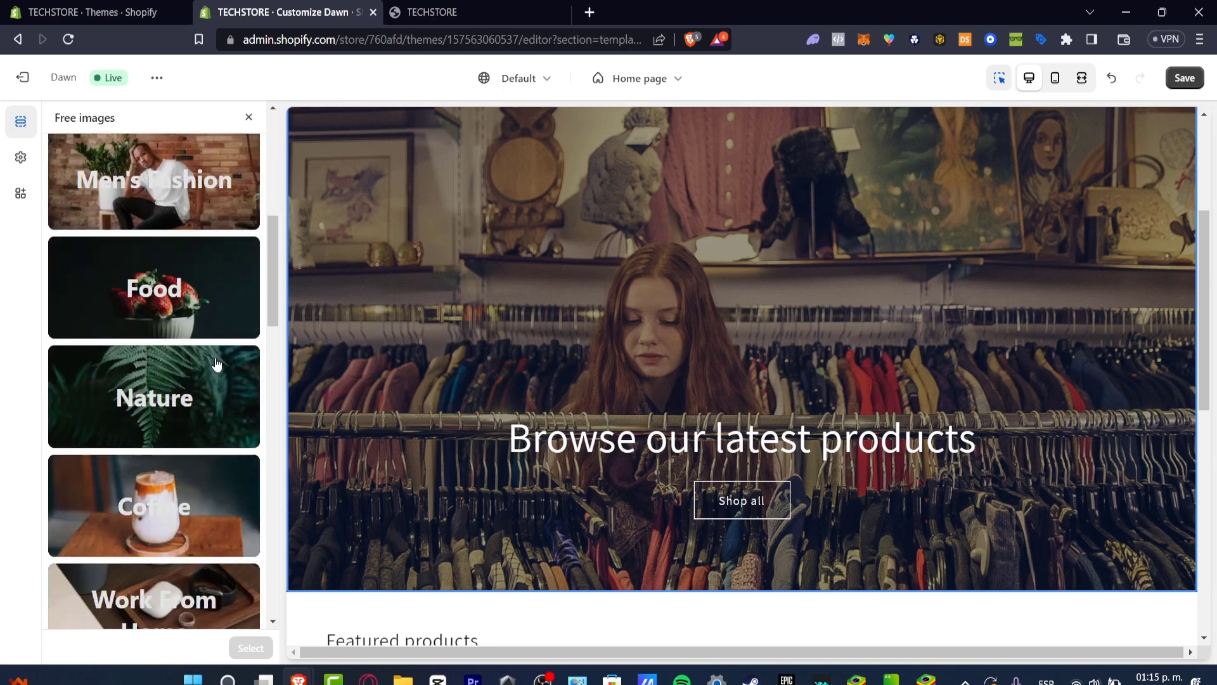
scroll(152, 412, down, 3)
scroll(159, 412, down, 3)
click(170, 349)
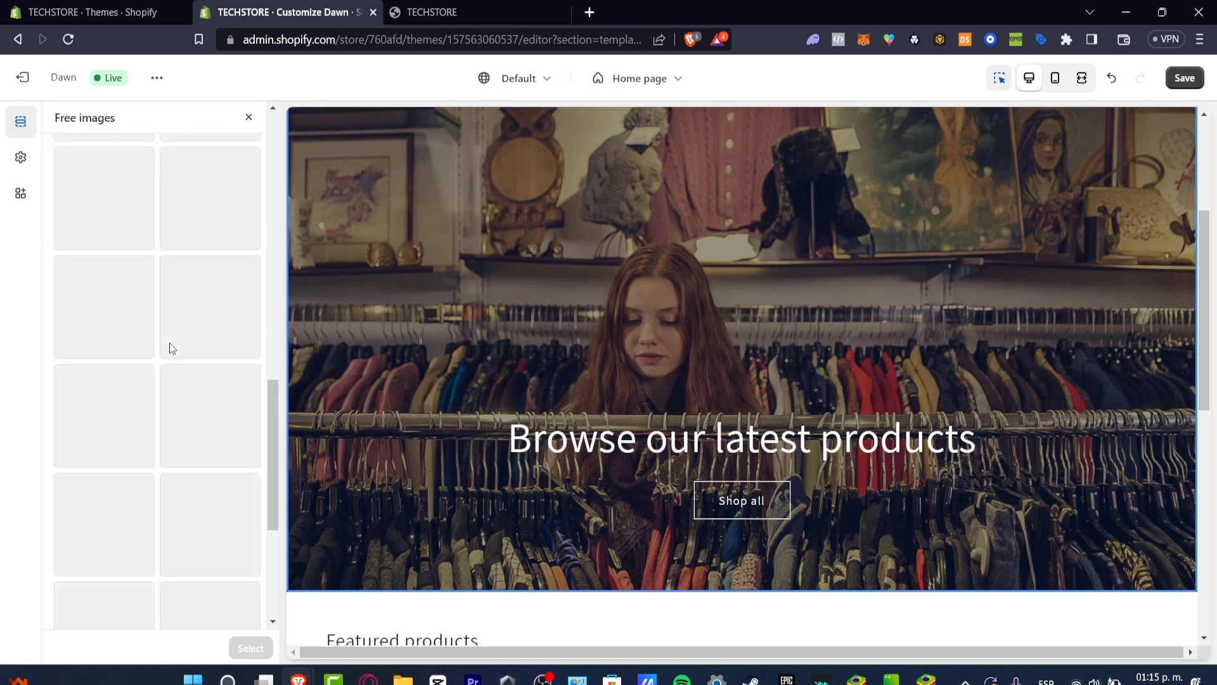
click(124, 234)
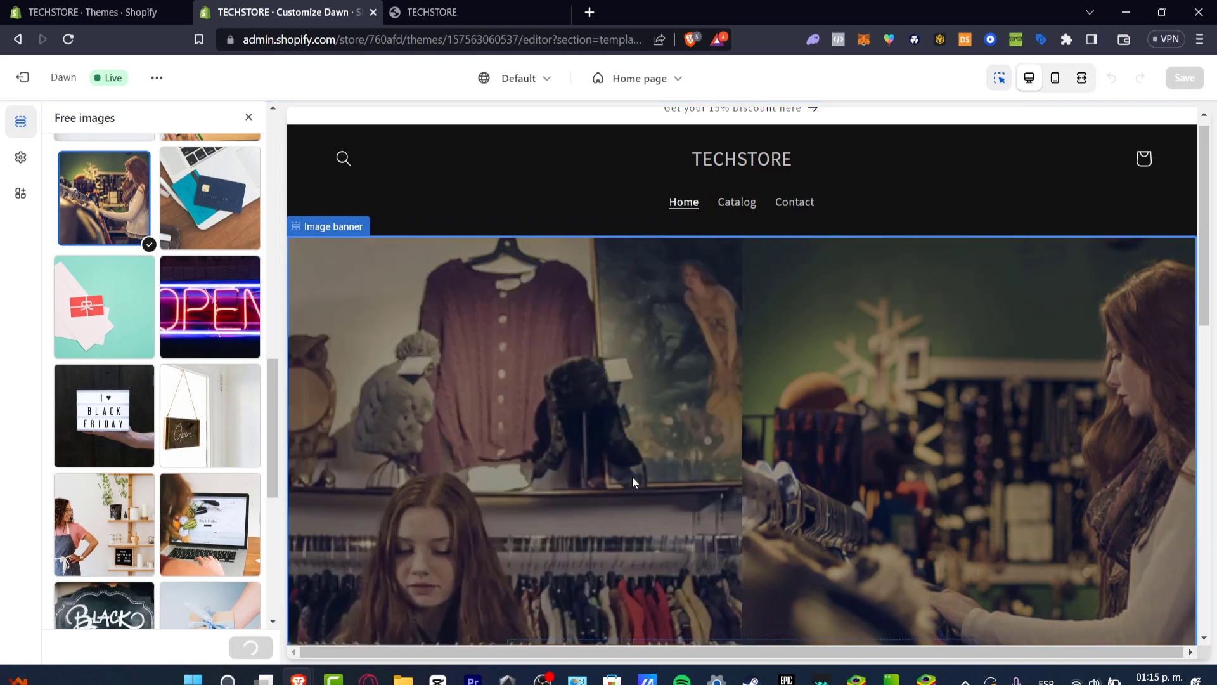
mouse_move(542, 339)
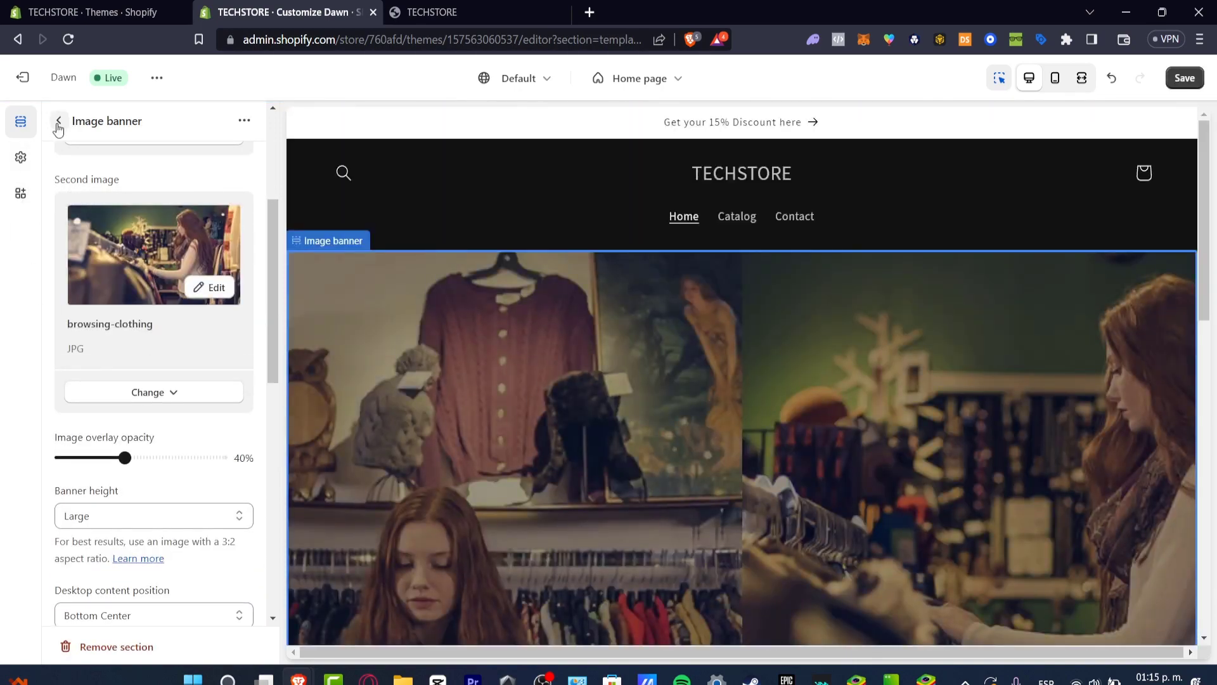
Step: Replace the banner heading with '50% Discount', fixing the capitalisation typo
click(57, 121)
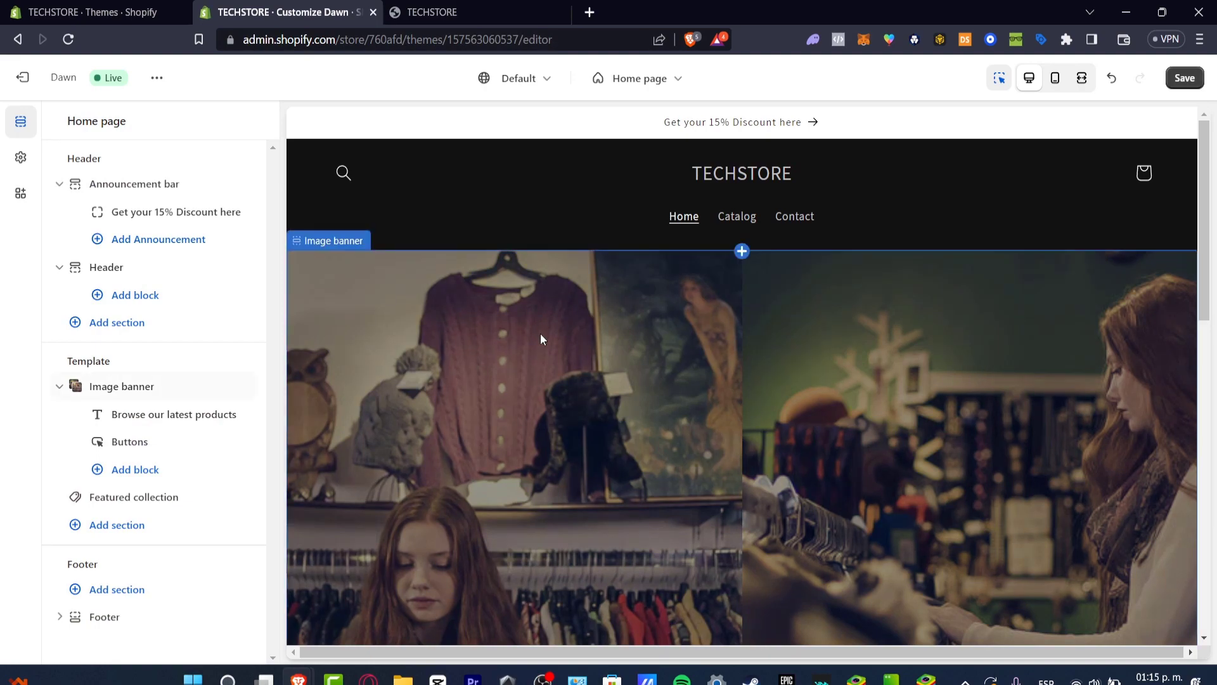
scroll(750, 396, down, 4)
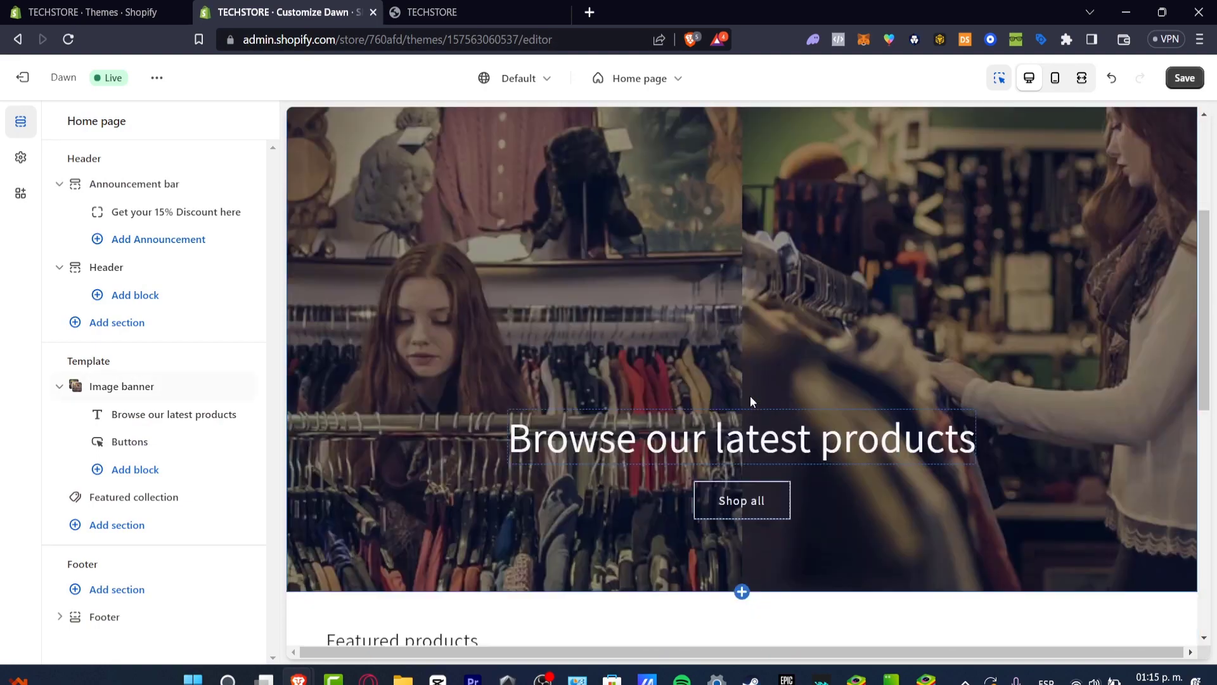
click(773, 491)
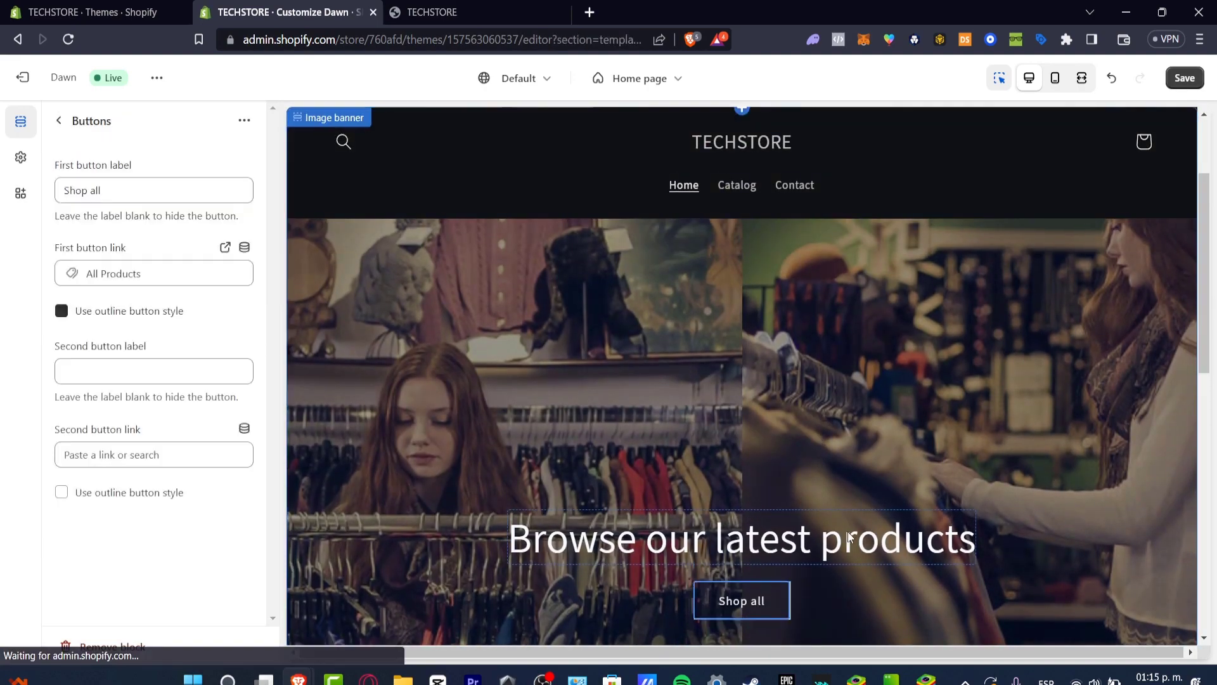
click(867, 358)
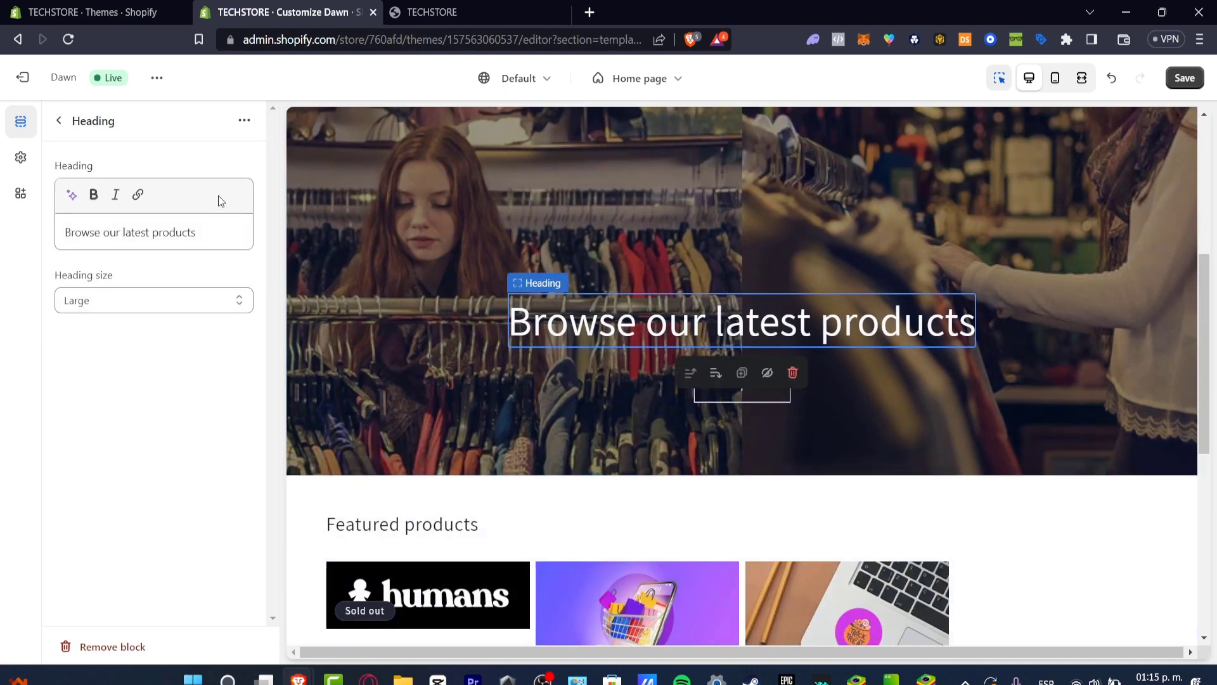
triple_click(179, 228)
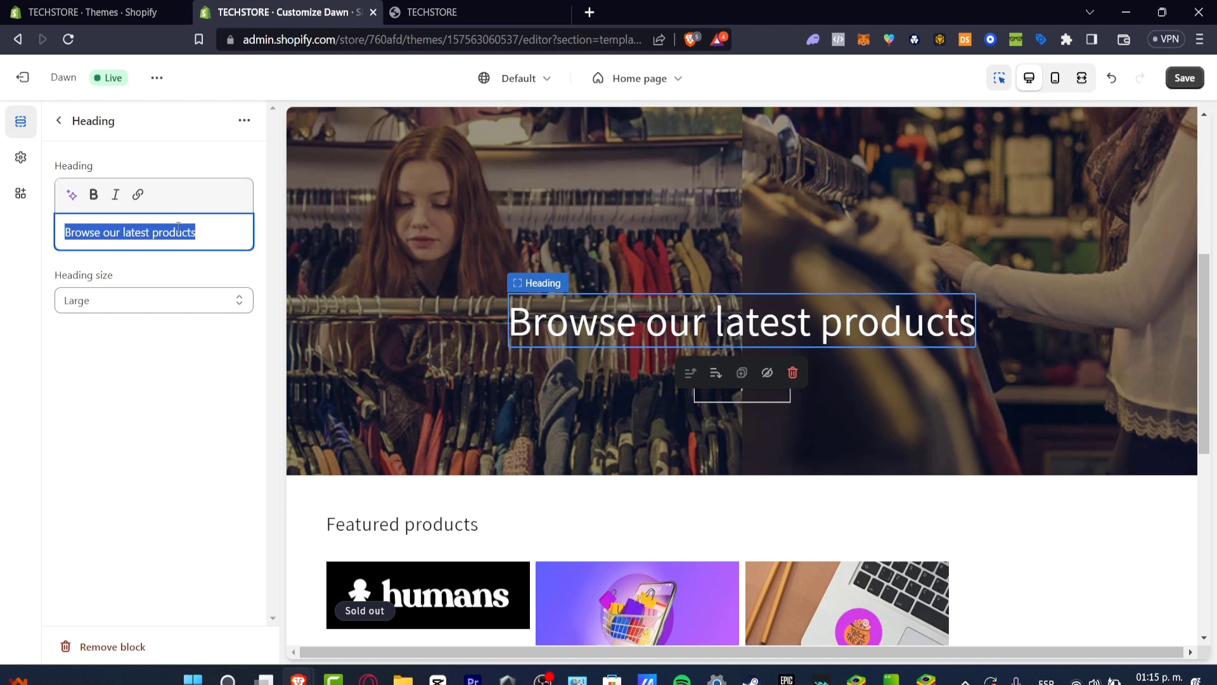
text(50% D)
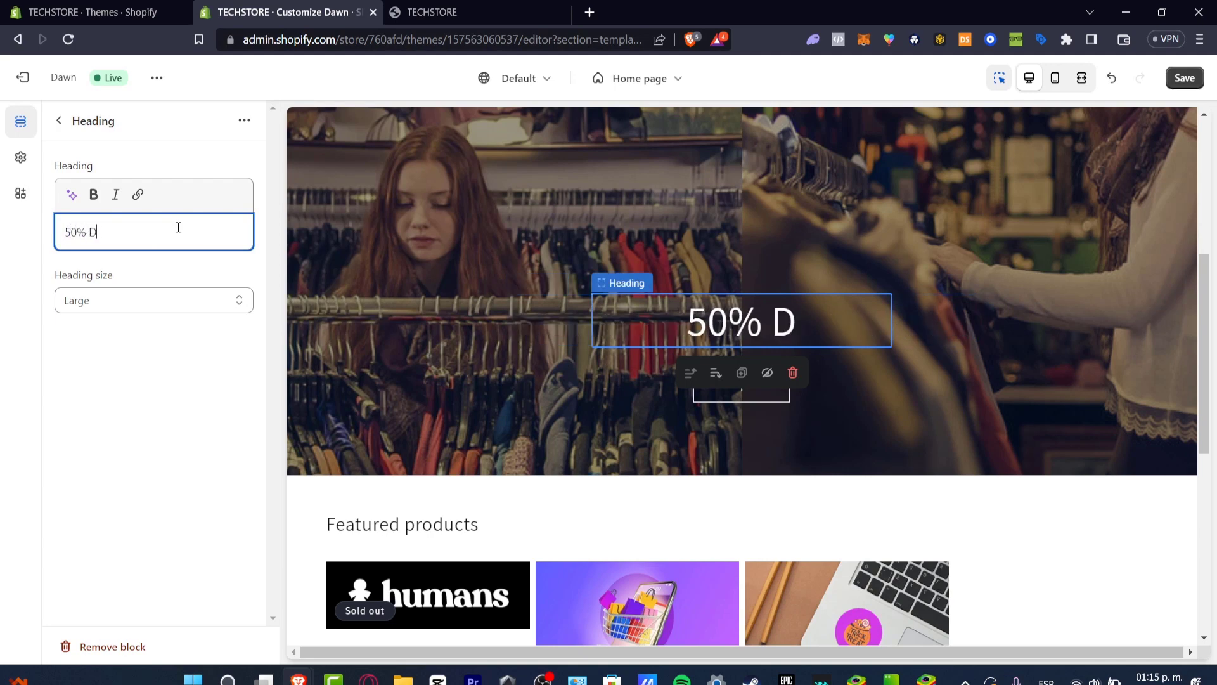
text(Iscount)
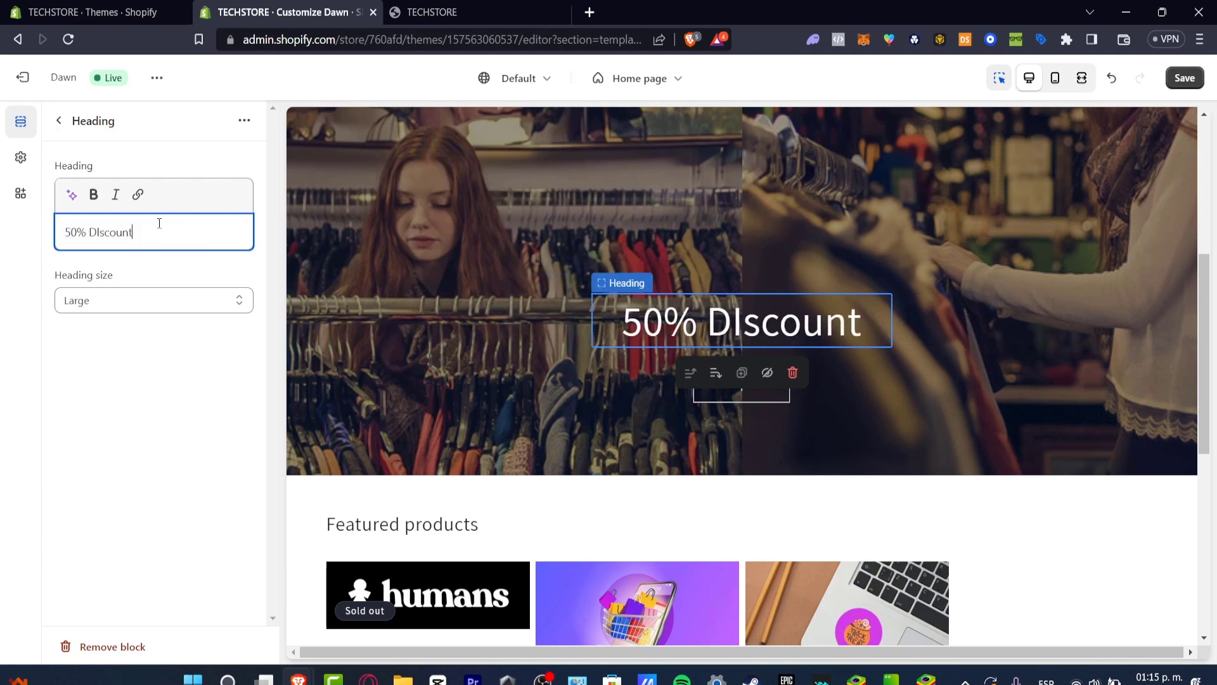
click(98, 232)
key(Delete)
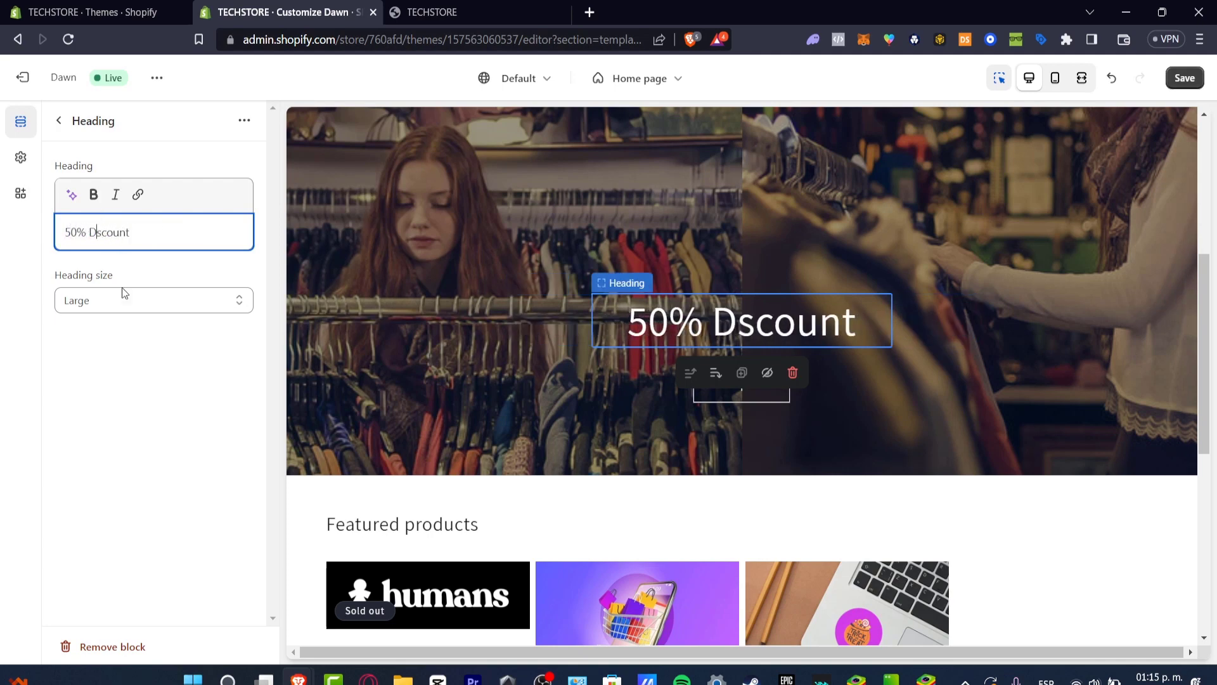
text(i)
Step: Relabel the banner's first button to 'Buy now'
click(746, 412)
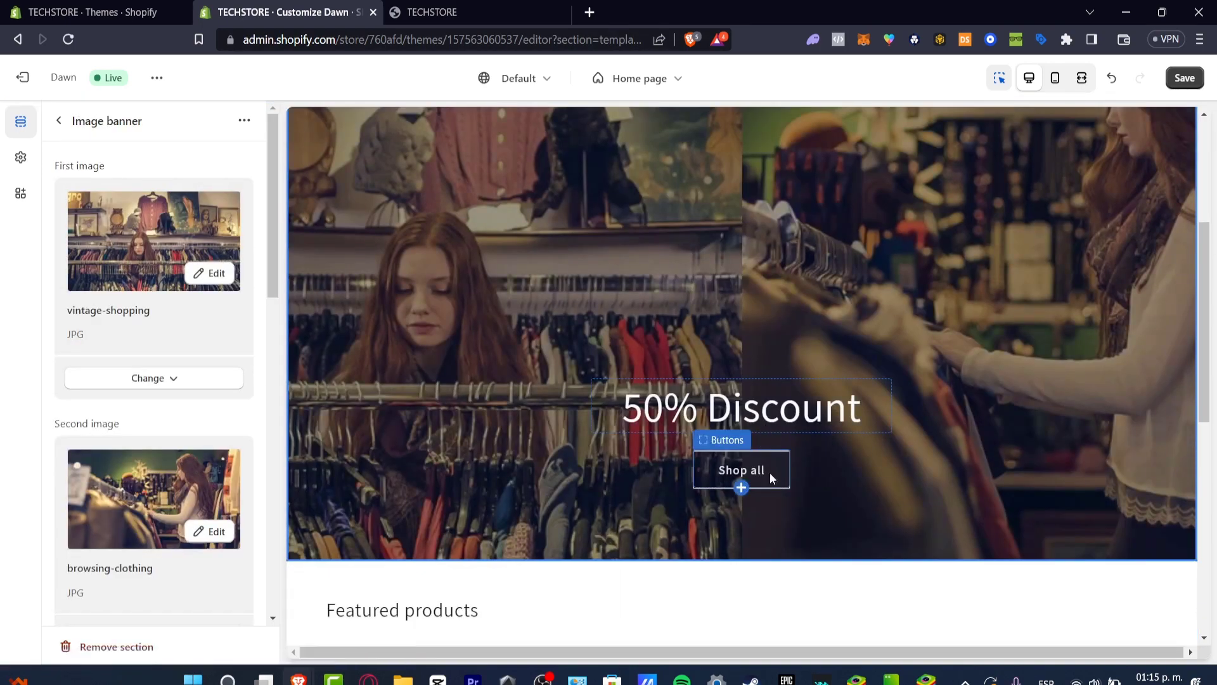
click(770, 471)
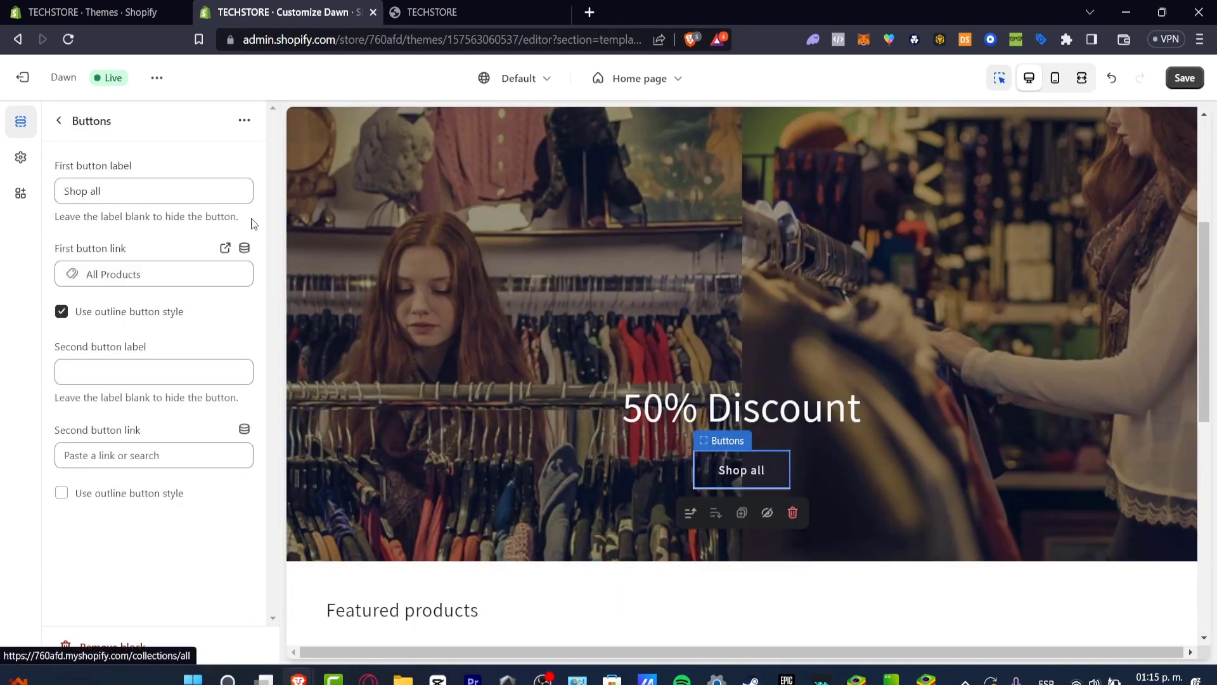
click(76, 183)
key(ctrl+a)
text(B)
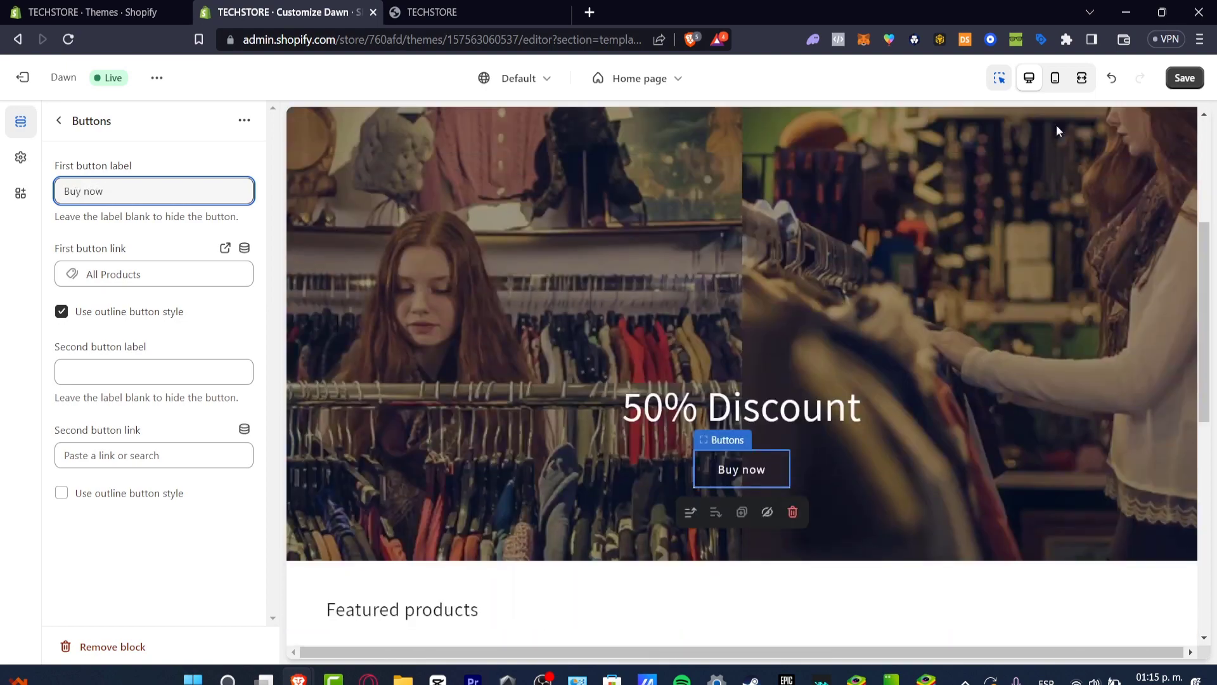
Step: Save the banner edits and view the TECHSTORE storefront in a new tab
click(1183, 79)
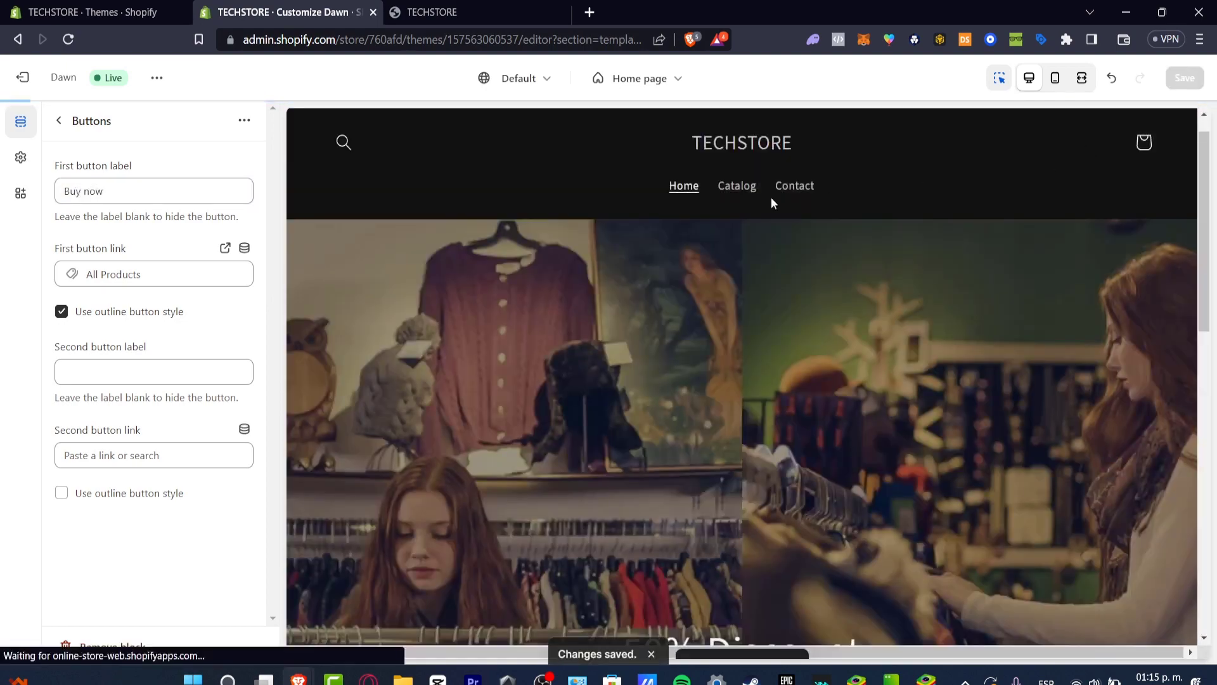
click(157, 78)
click(81, 263)
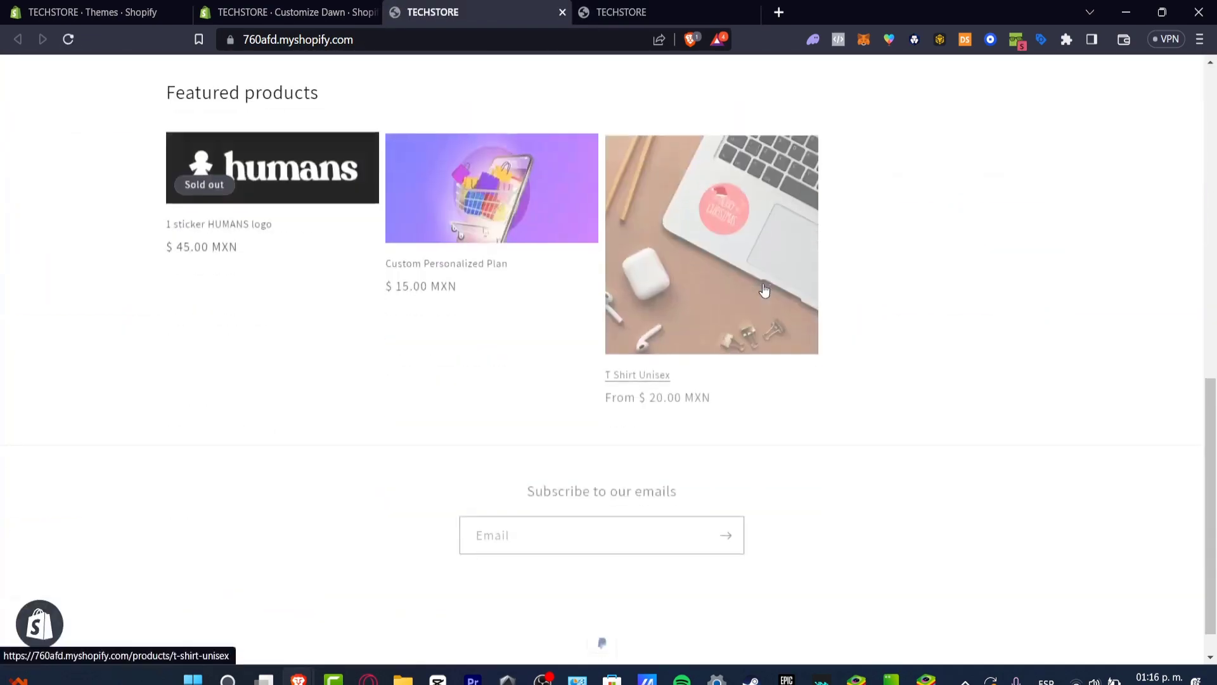
Step: Scroll the storefront to check the announcement, dark header and '50% Discount' banner
scroll(761, 280, up, 10)
scroll(761, 280, down, 6)
scroll(760, 280, up, 7)
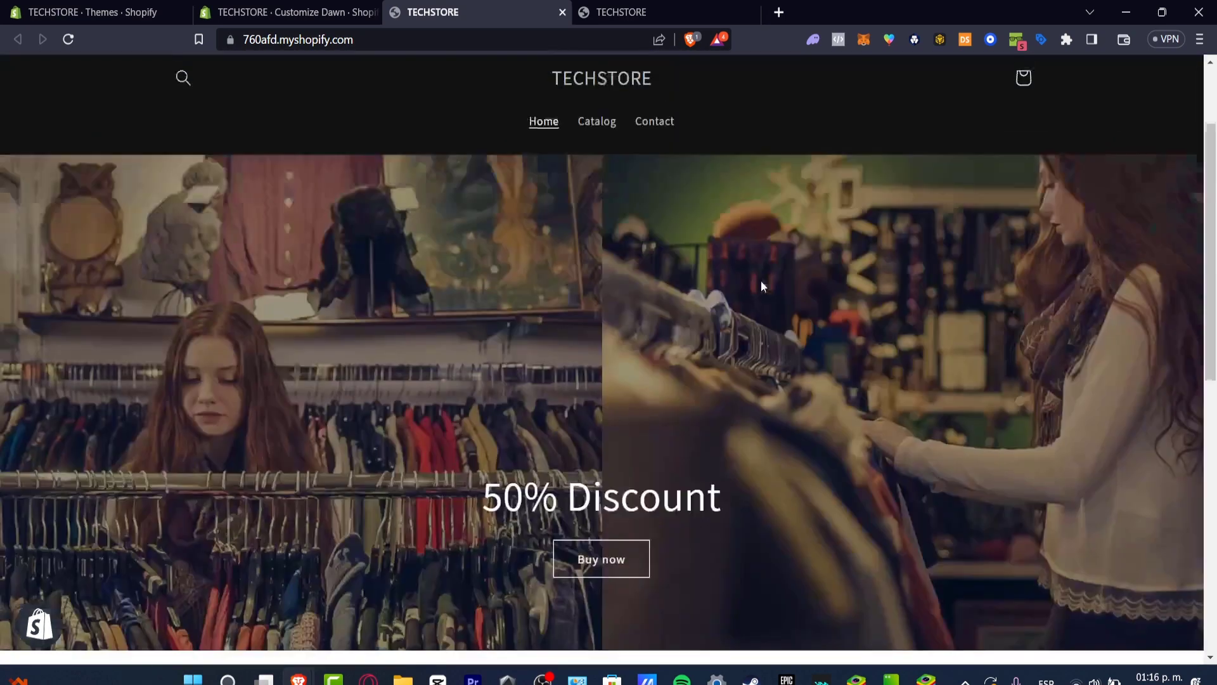
scroll(760, 280, down, 1)
scroll(761, 280, down, 3)
scroll(761, 280, up, 4)
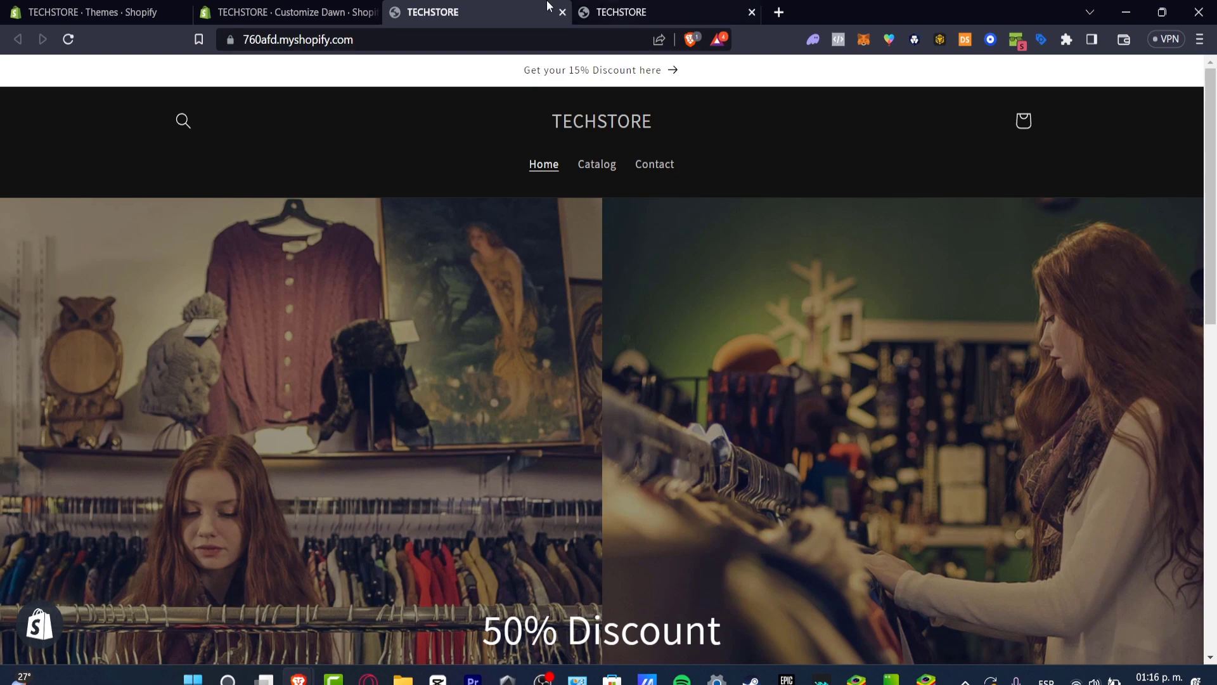
Step: Publish the older Dawn theme from the theme library, replacing PageFly Assets as current theme
click(285, 12)
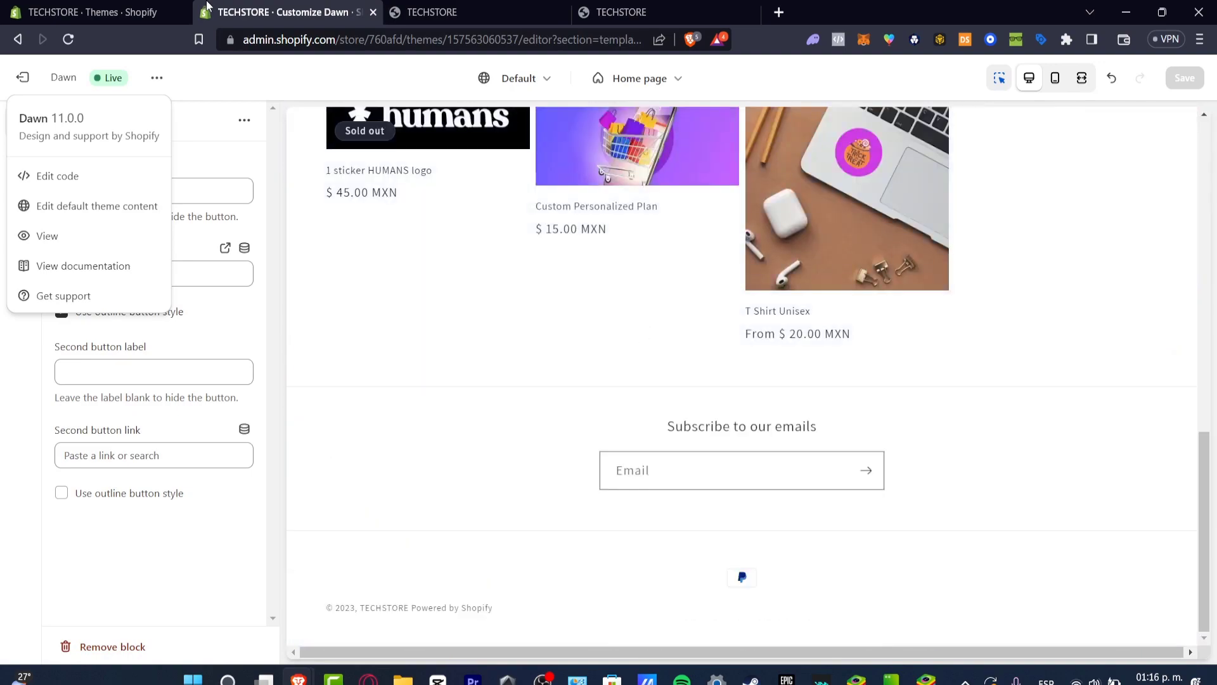
click(153, 12)
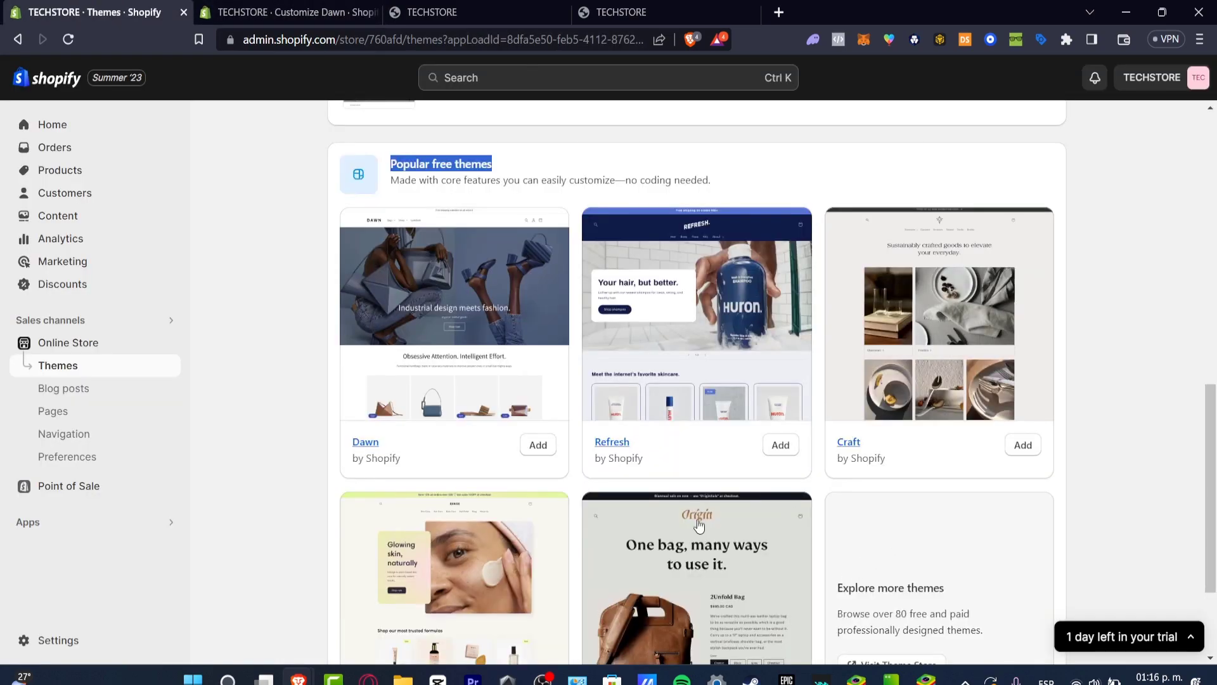
scroll(877, 519, up, 7)
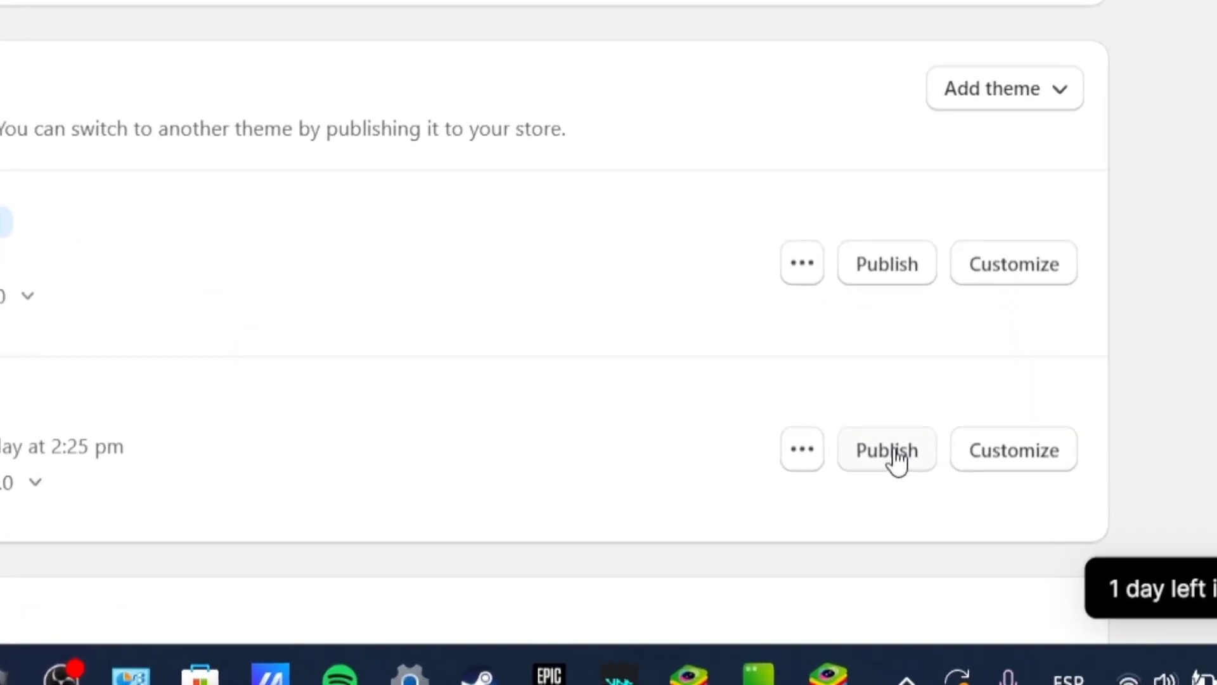
click(895, 451)
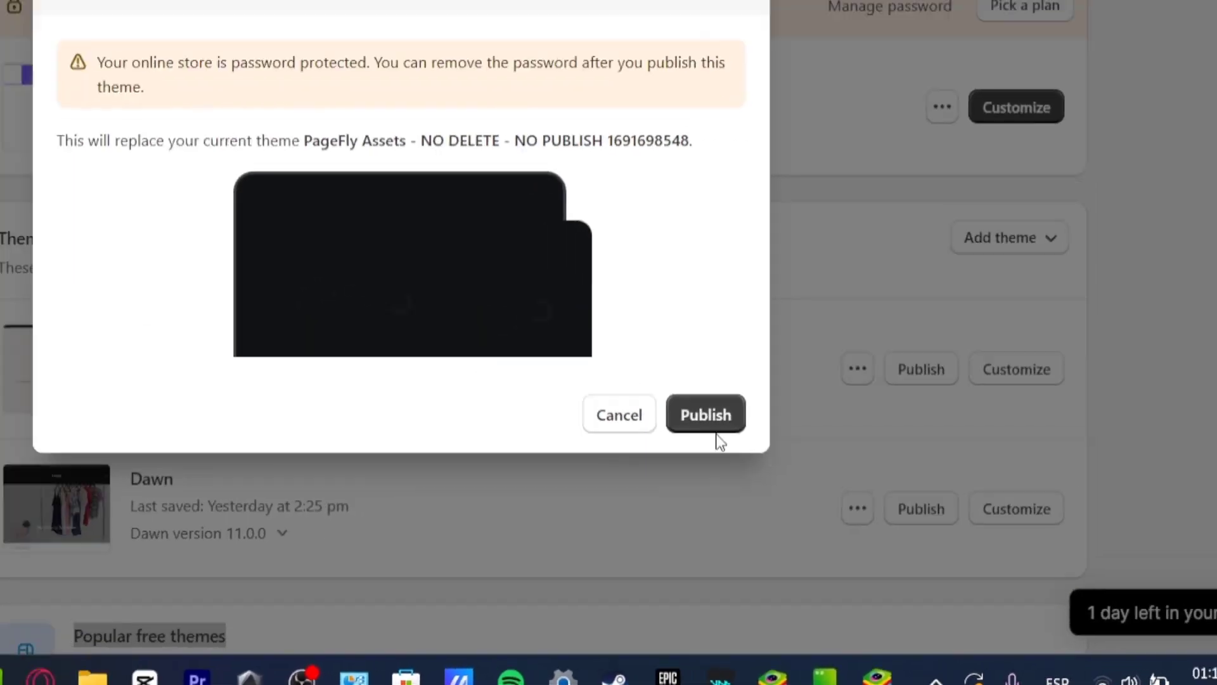
click(817, 510)
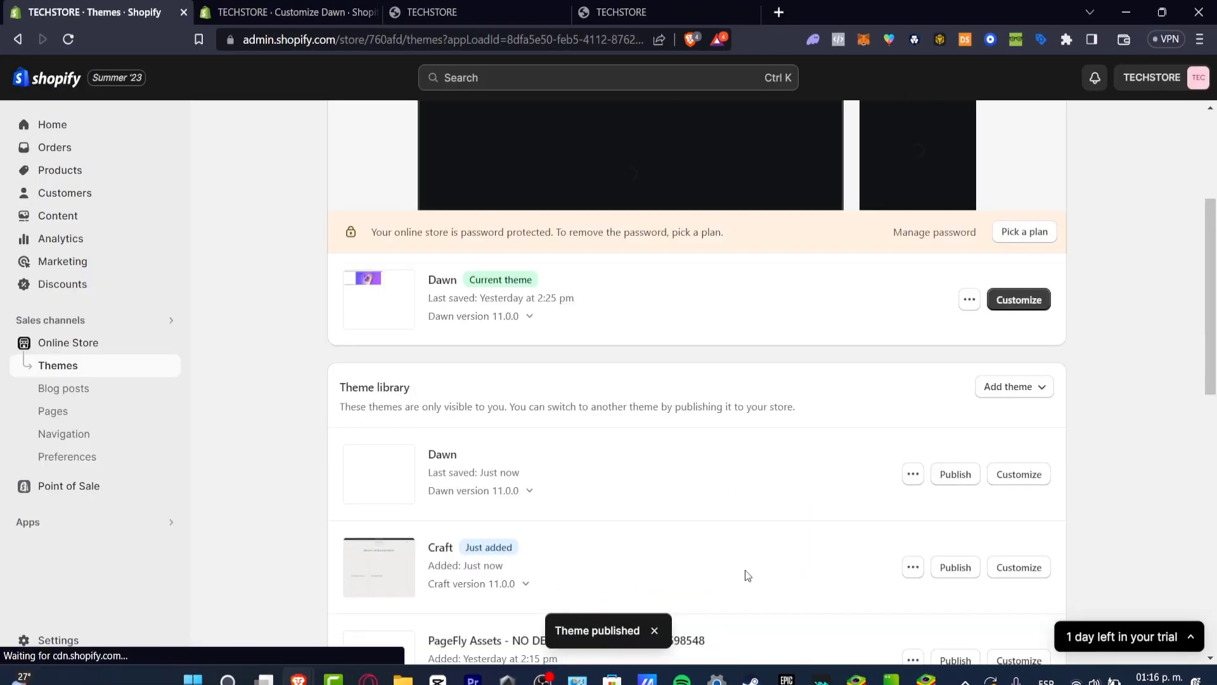
Step: Reload the TECHSTORE storefront tab to show the newly published Dawn theme
click(437, 12)
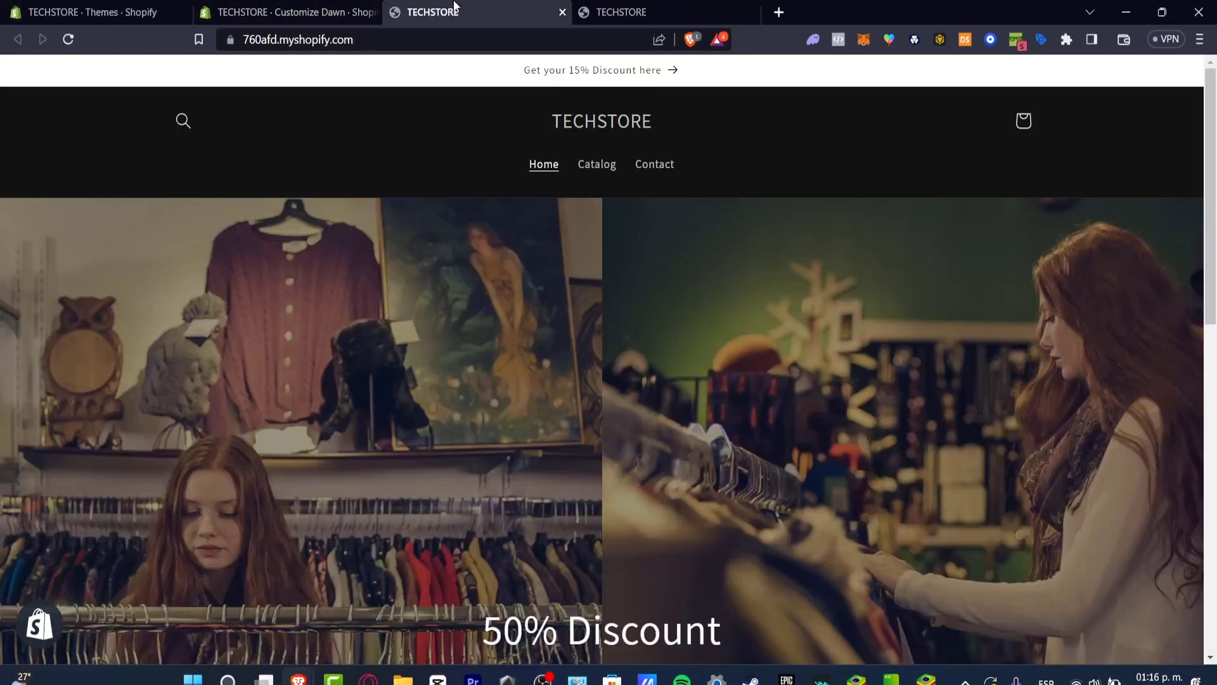
click(71, 40)
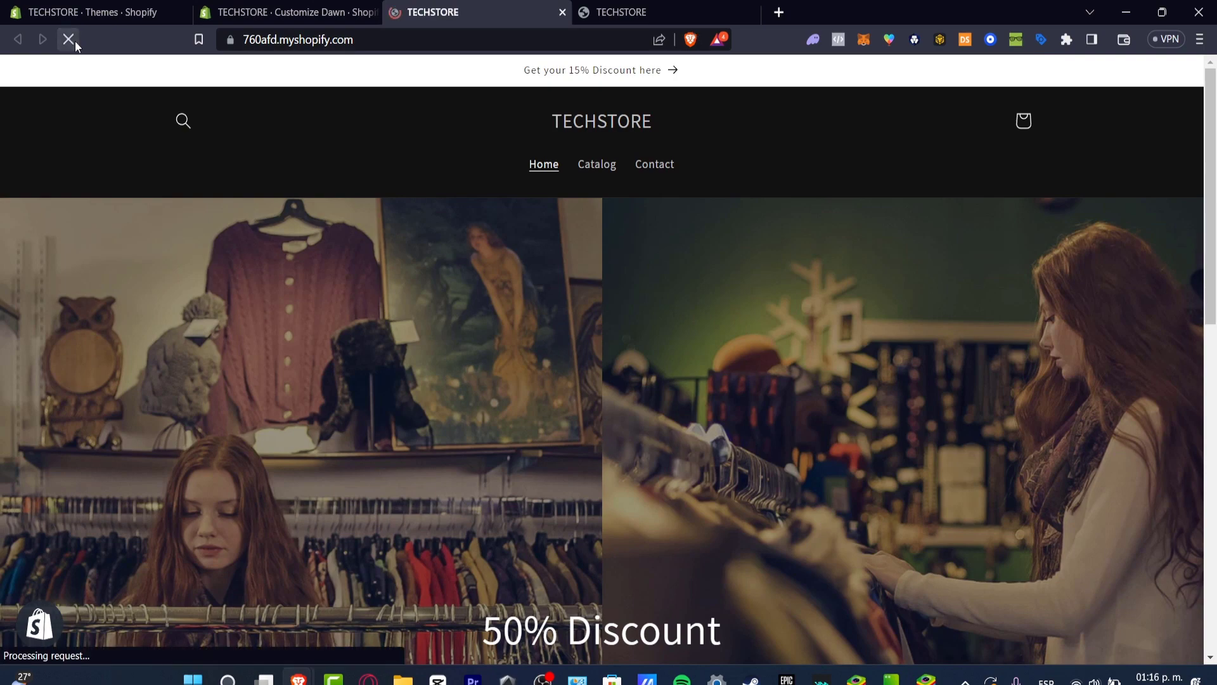